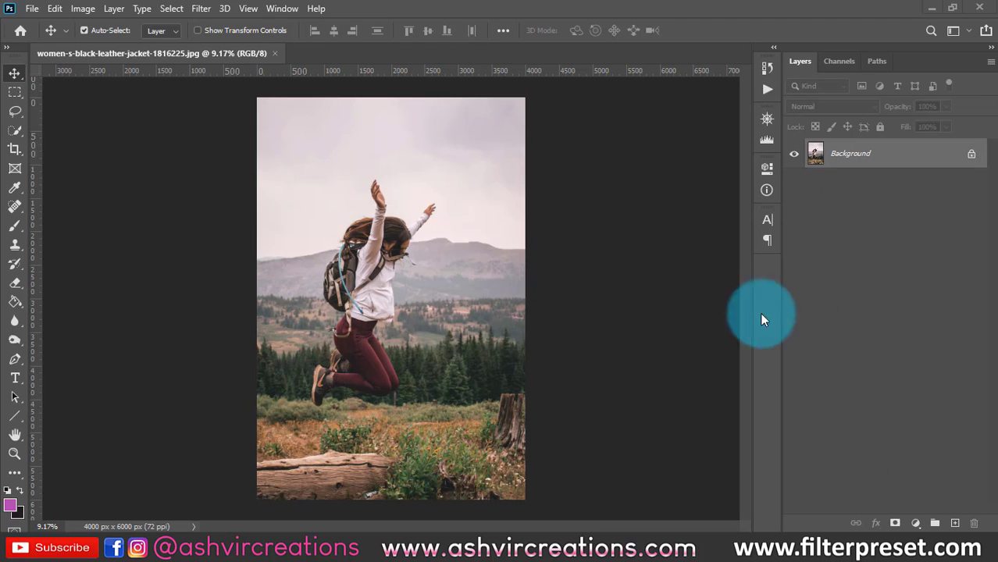
- Add a Levels adjustment layer above the Background and raise its RGB shadow input level to 24
scroll(647, 308, up, 2)
scroll(651, 299, down, 1)
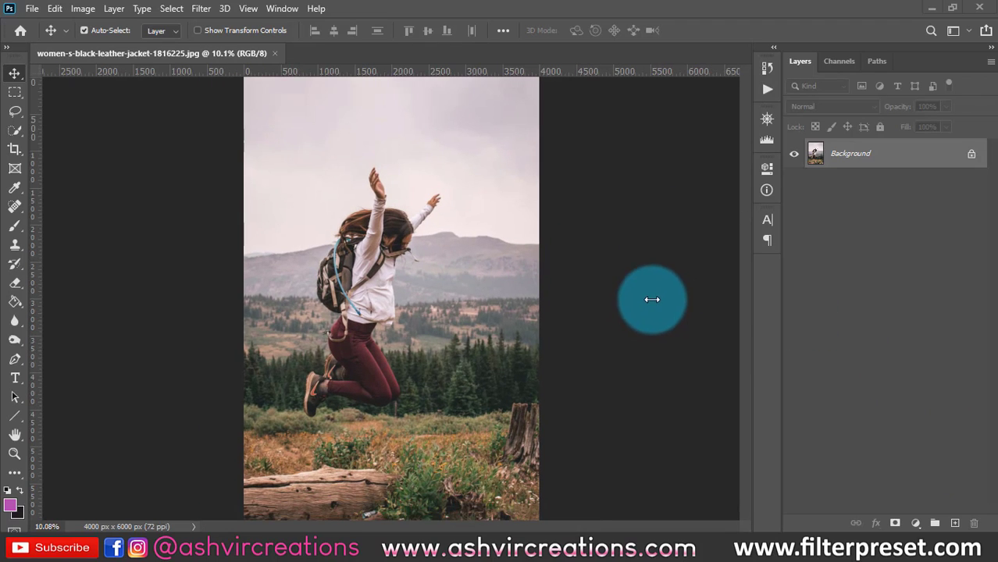
click(917, 525)
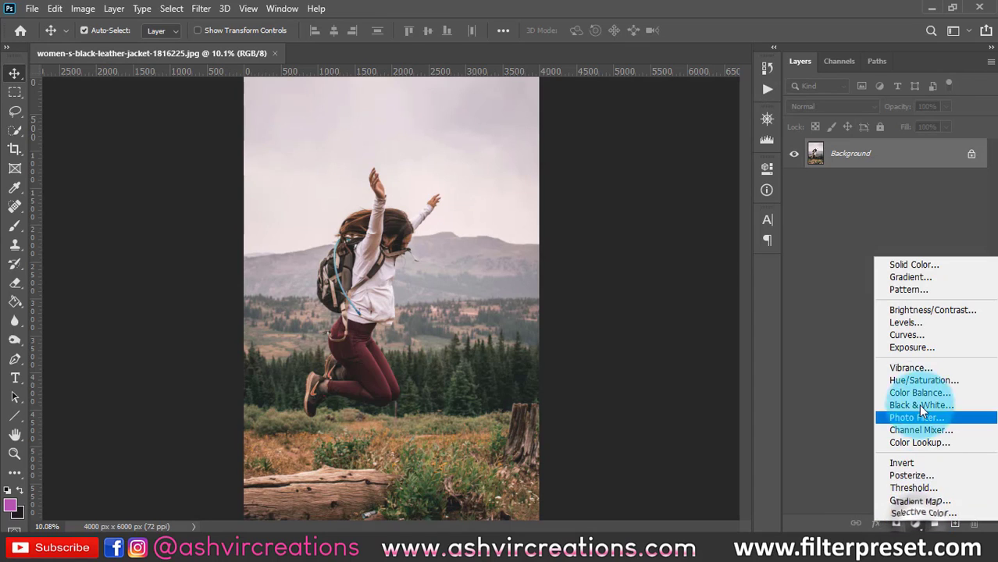
click(912, 322)
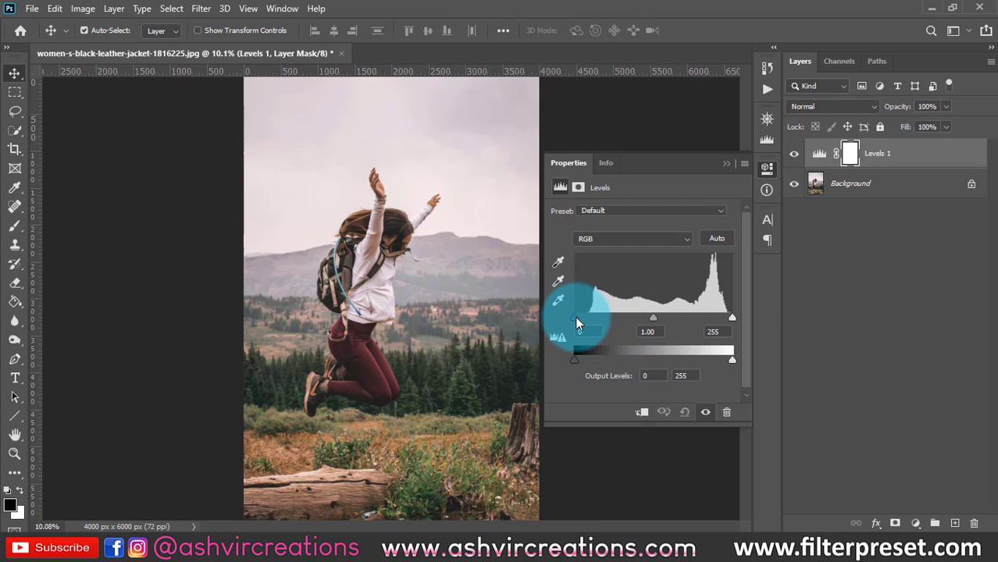
mouse_move(574, 316)
mouse_down()
mouse_move(611, 316)
mouse_move(557, 315)
mouse_up()
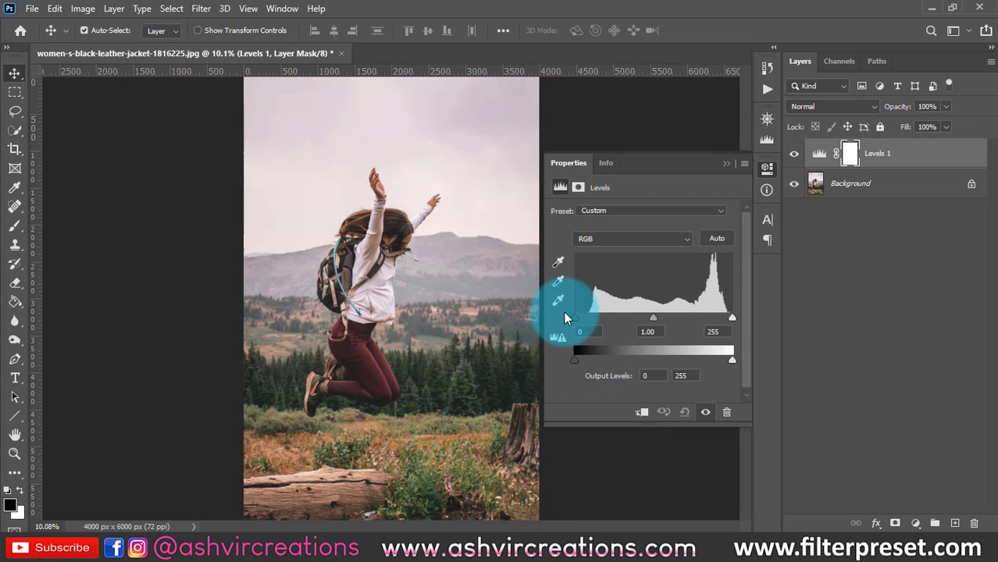
drag(564, 315, 590, 316)
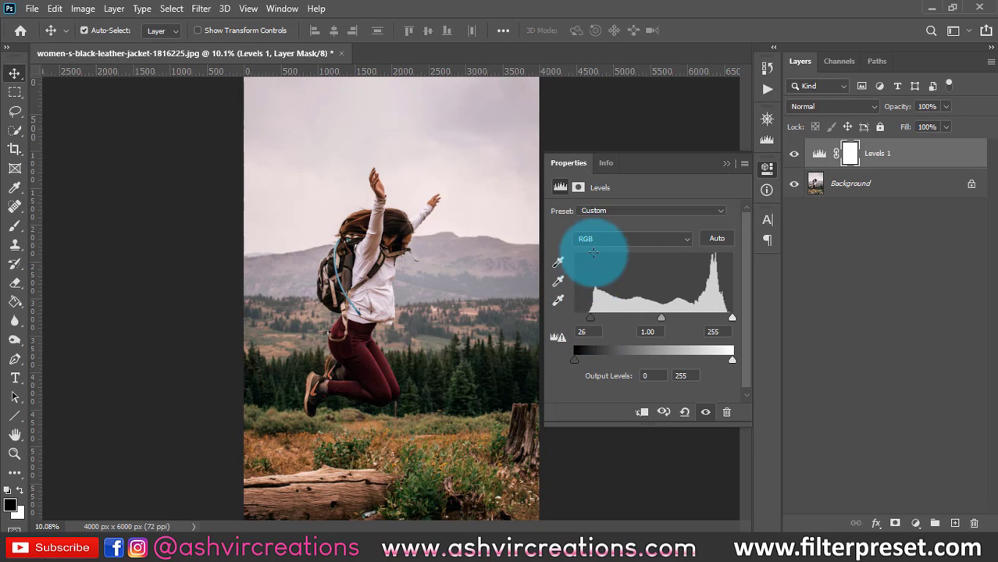
mouse_move(587, 316)
mouse_down()
mouse_move(567, 314)
mouse_move(587, 317)
mouse_up()
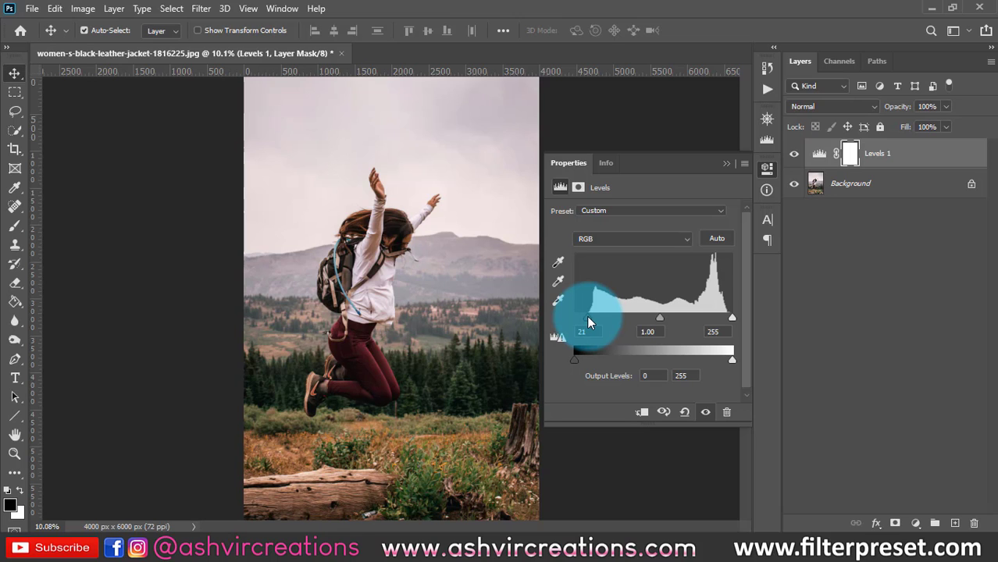
mouse_move(588, 316)
mouse_down()
mouse_move(570, 317)
mouse_move(587, 315)
mouse_up()
scroll(413, 387, up, 7)
scroll(413, 368, up, 4)
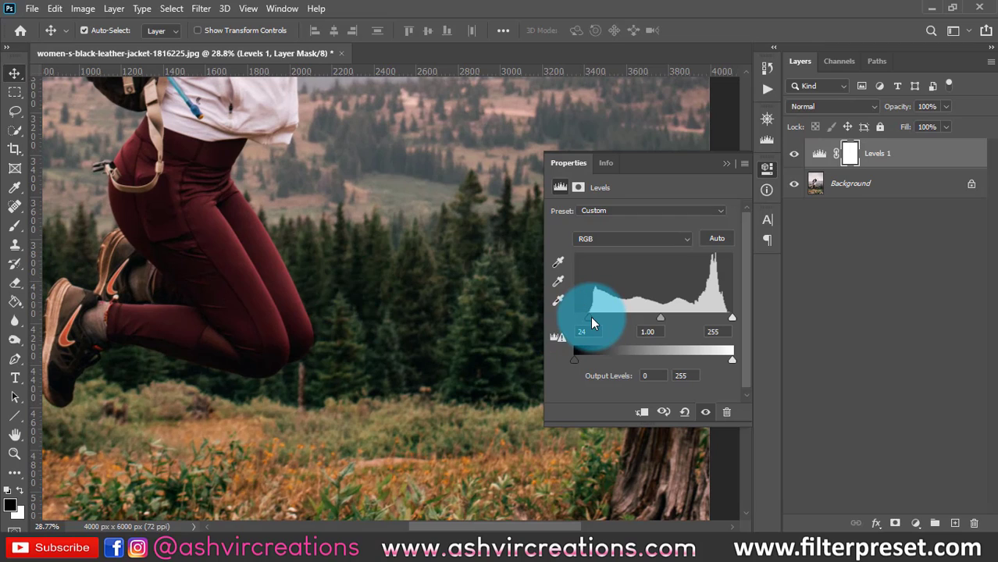
- Try a shadow input level of 53, check the dark areas around the legs, and settle on 25
drag(590, 318, 609, 330)
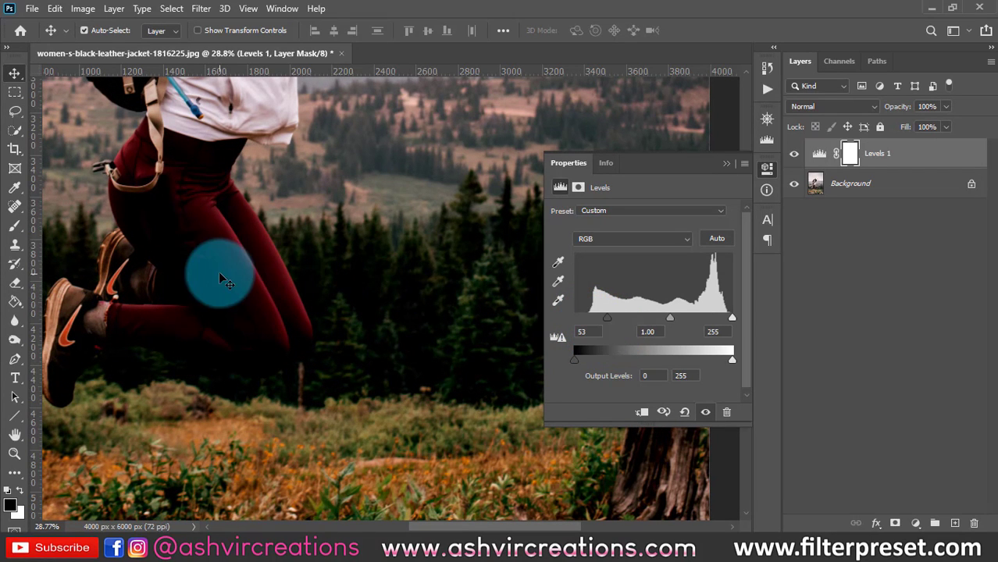
key(space)
drag(415, 286, 352, 272)
key(space)
key(space)
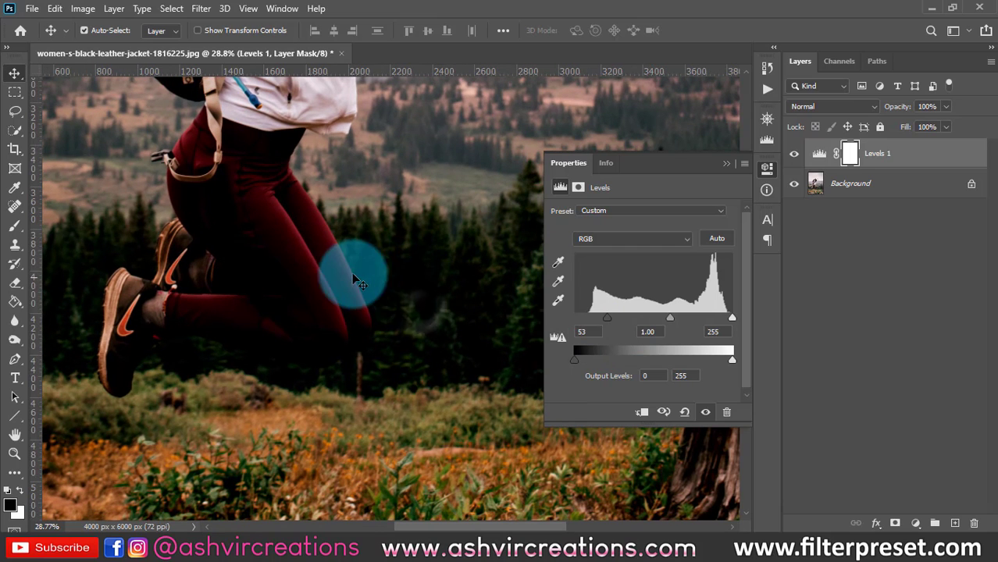
mouse_move(606, 317)
mouse_down()
mouse_move(632, 325)
mouse_move(575, 323)
mouse_move(588, 315)
mouse_move(575, 313)
mouse_move(598, 315)
mouse_move(590, 324)
mouse_up()
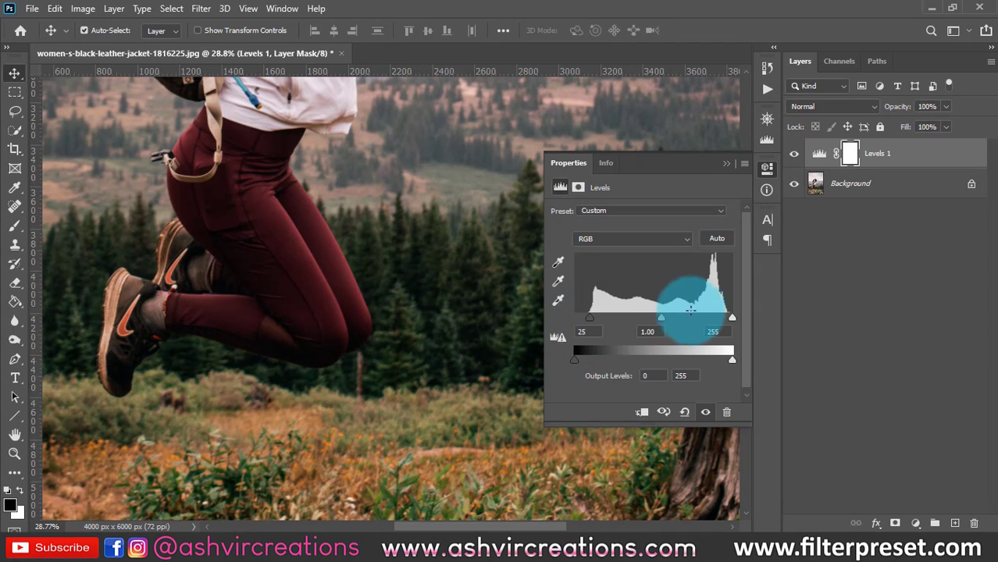
- Try a much lower highlight input level, inspect the white jacket, and restore the level to 255
click(727, 320)
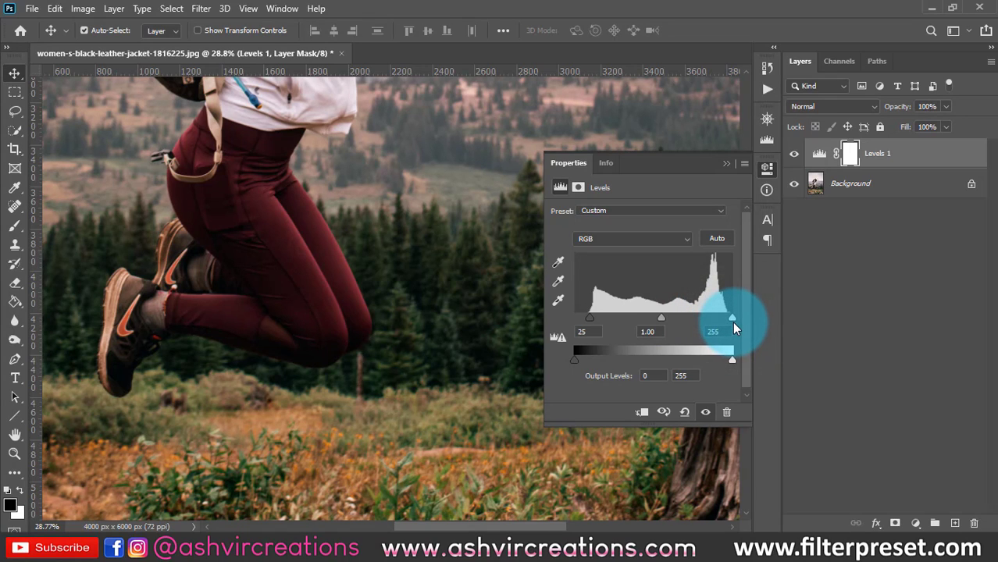
drag(732, 322, 670, 319)
drag(431, 185, 469, 437)
drag(669, 318, 740, 321)
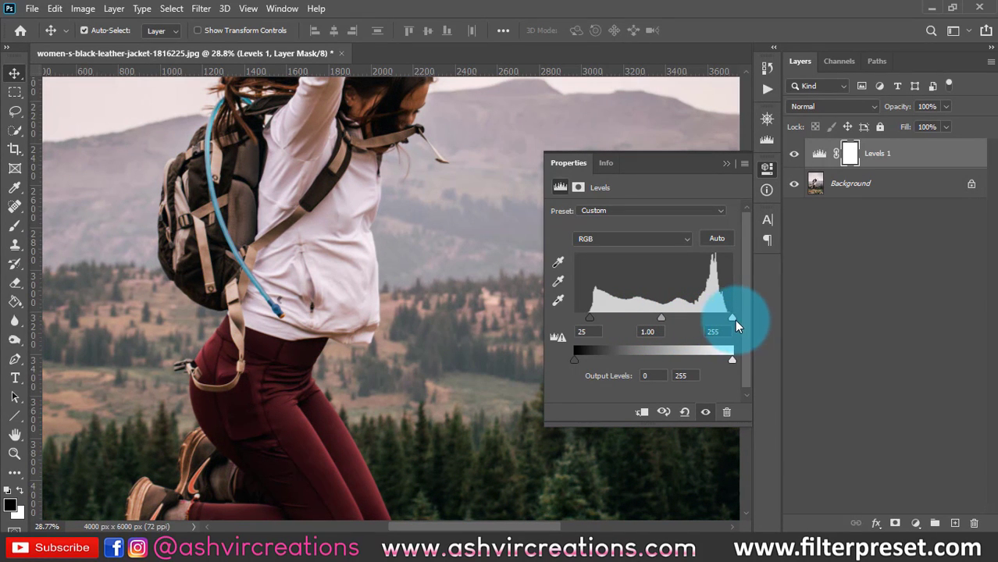
- Lower the highlight input level to 244, at the end of the histogram's bright tones
drag(730, 323, 726, 325)
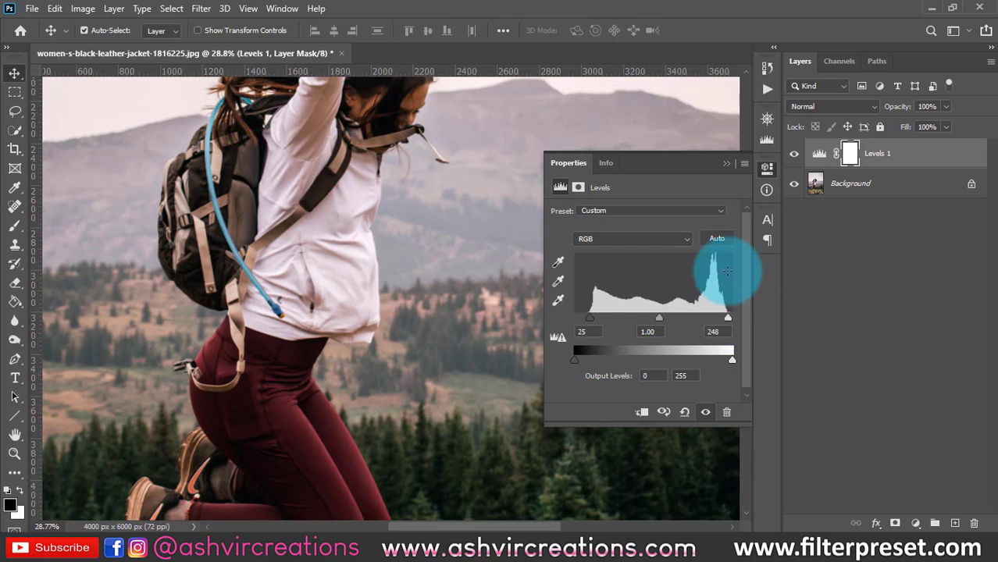
drag(726, 322, 727, 325)
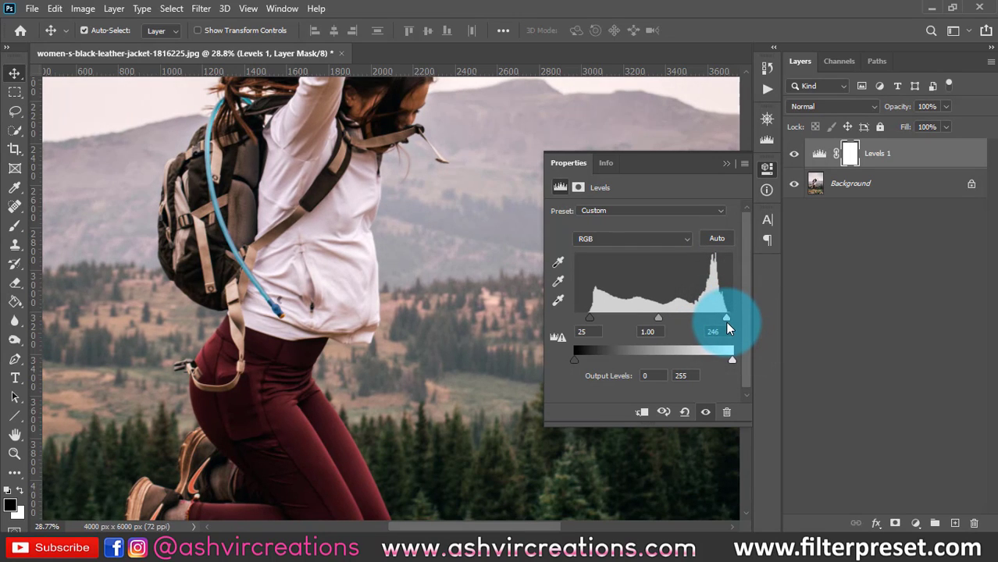
scroll(363, 263, down, 5)
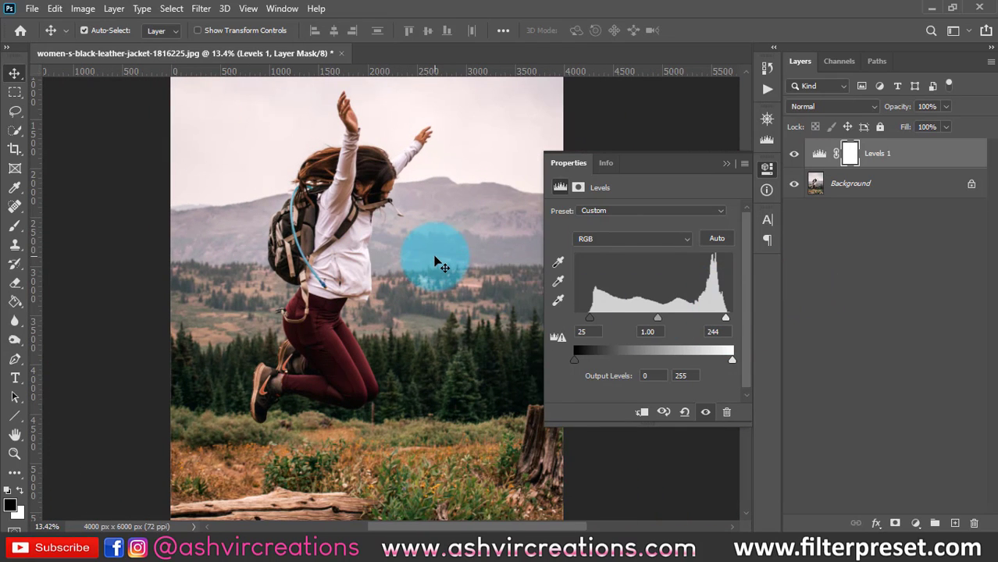
scroll(438, 264, down, 1)
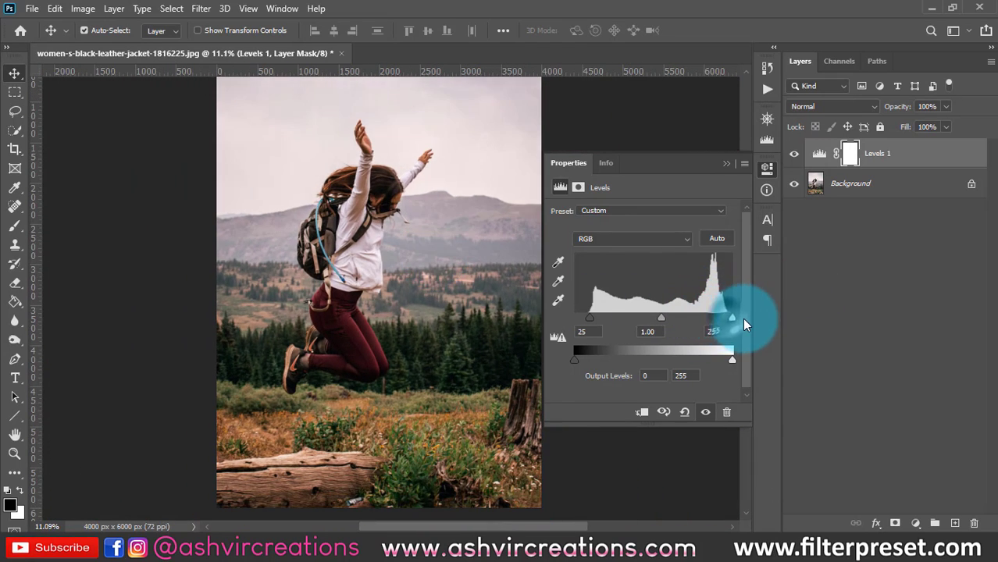
drag(725, 321, 726, 331)
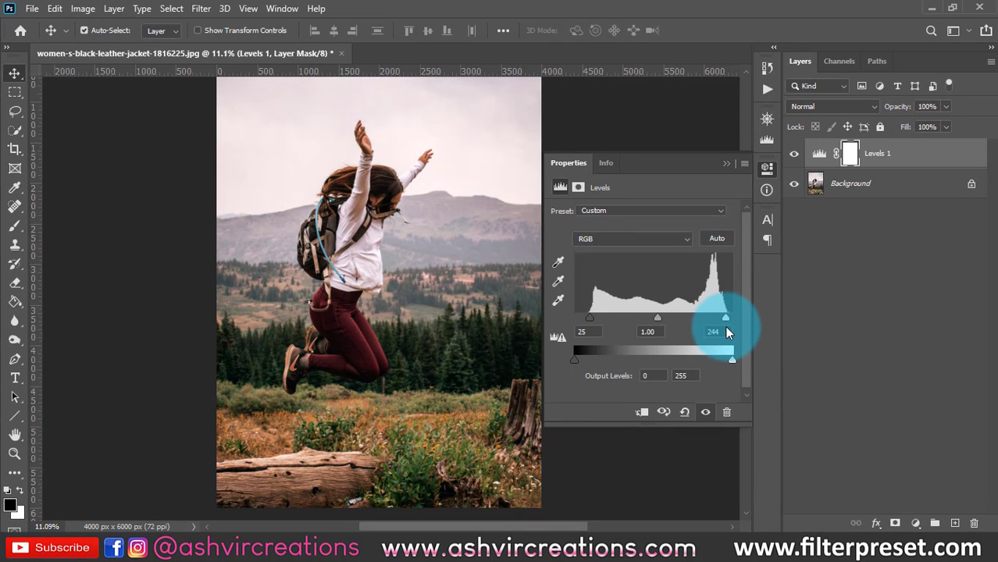
- Brighten the midtones by setting the Levels midtone value to 1.88, checking the detail in the dark trees
scroll(383, 229, up, 1)
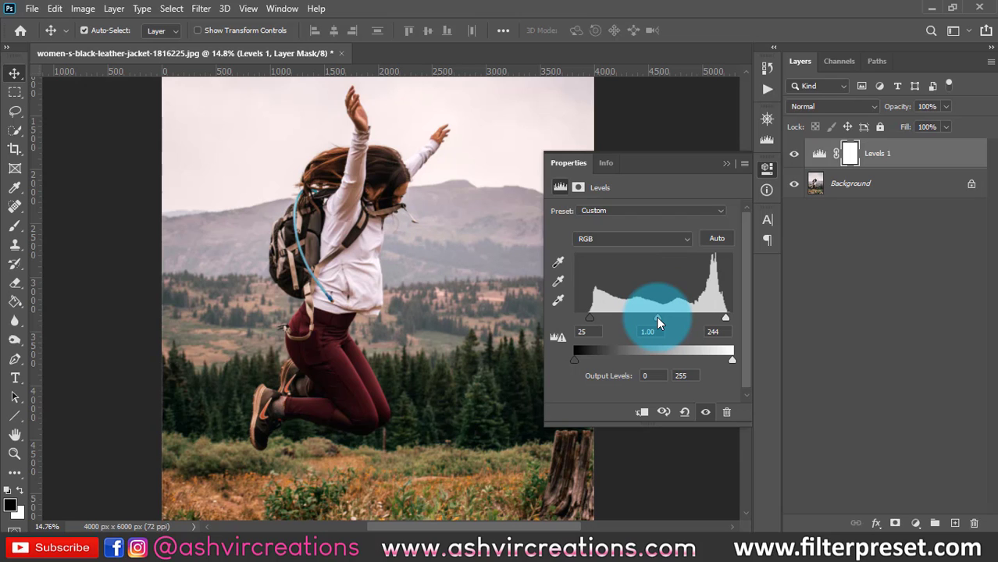
scroll(486, 283, down, 1)
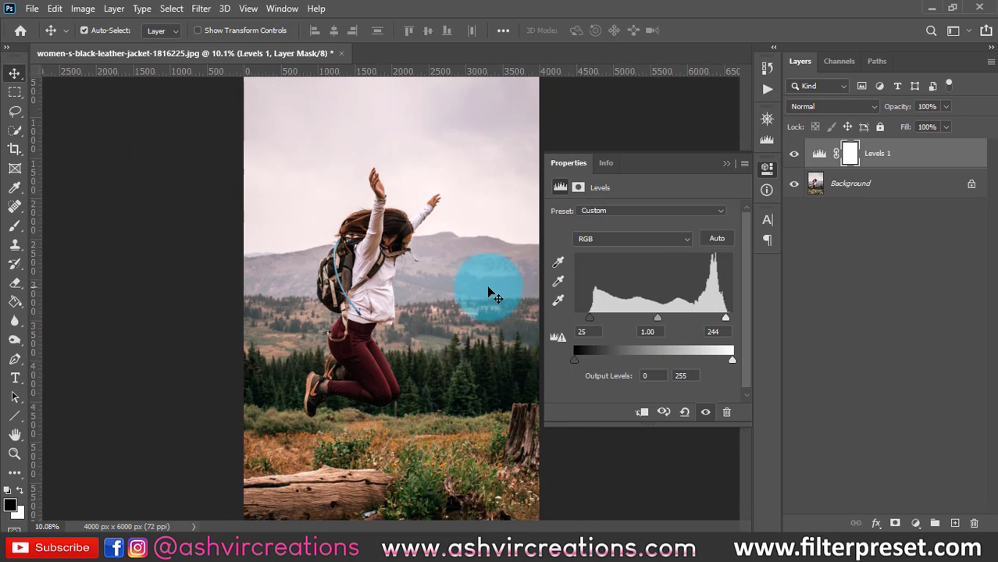
drag(660, 321, 635, 324)
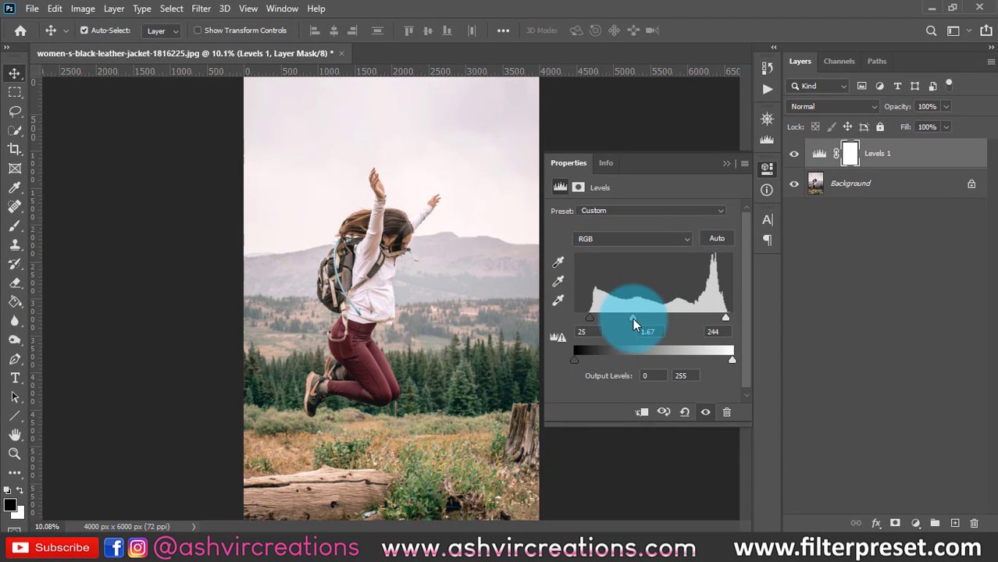
mouse_move(631, 320)
mouse_down()
mouse_move(642, 320)
mouse_move(629, 319)
mouse_up()
scroll(484, 383, up, 1)
scroll(483, 382, up, 3)
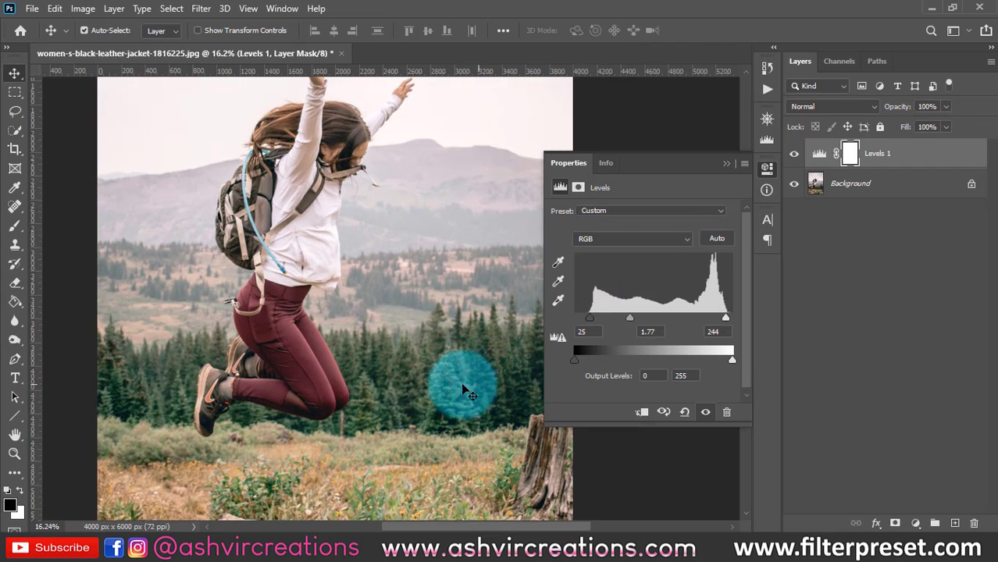
scroll(449, 387, up, 4)
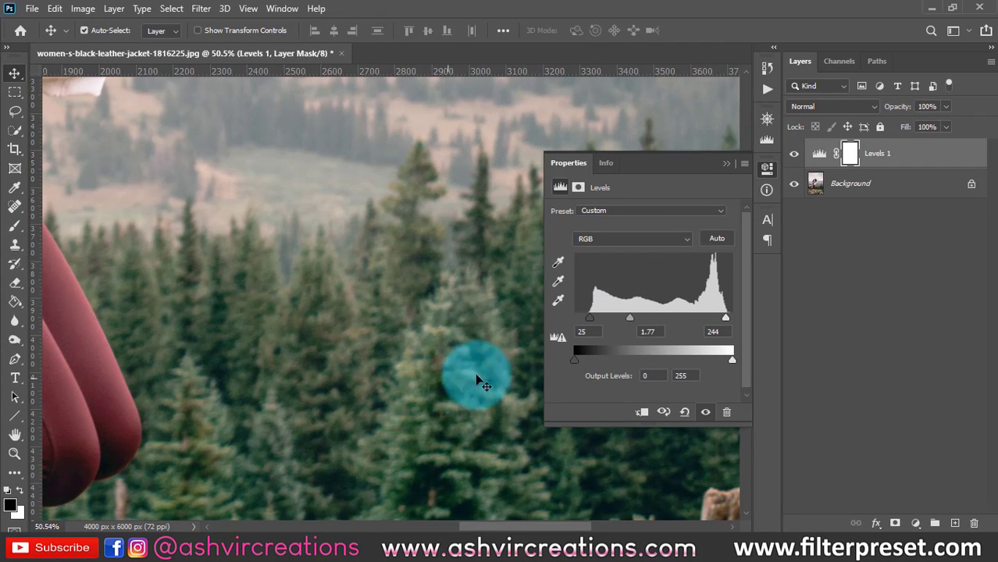
mouse_move(629, 320)
mouse_down()
mouse_move(658, 316)
mouse_move(627, 310)
mouse_up()
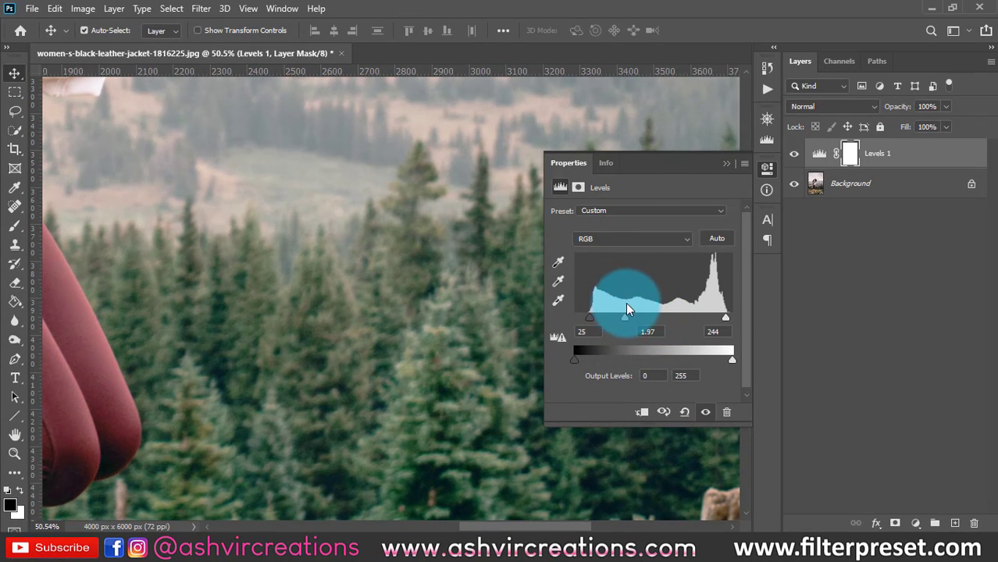
scroll(480, 336, down, 3)
scroll(482, 339, down, 1)
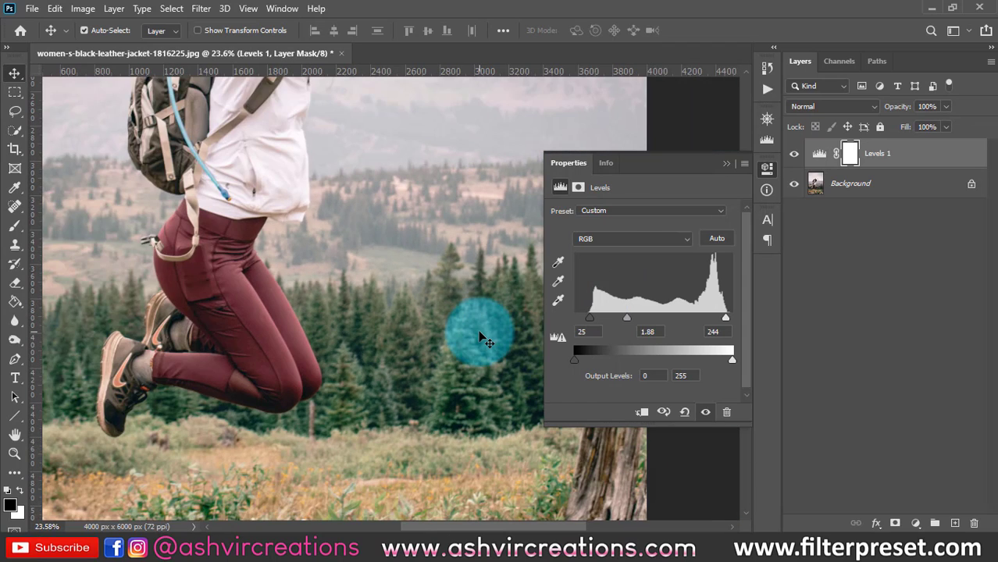
scroll(483, 338, down, 2)
scroll(481, 334, down, 3)
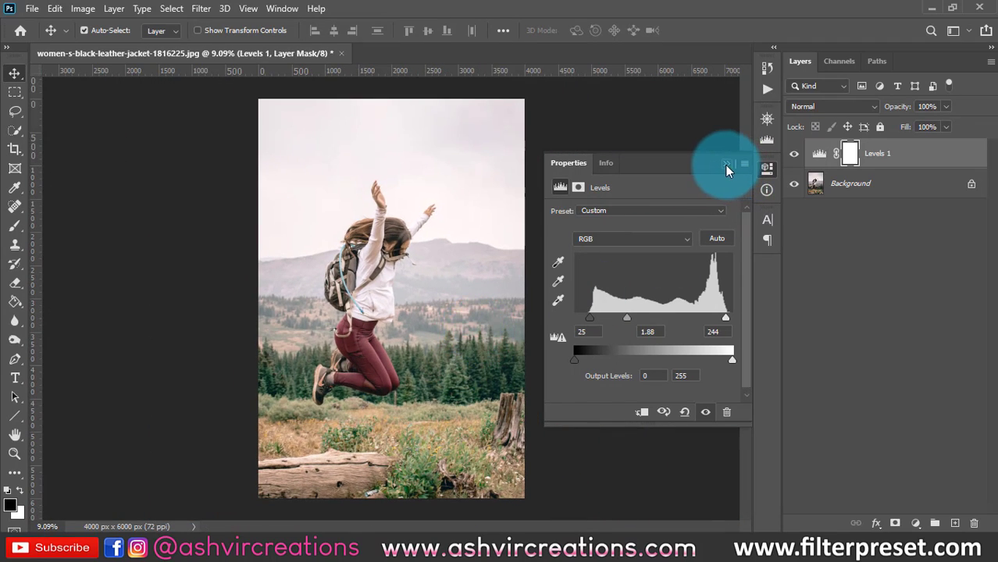
- Toggle the Levels 1 layer's visibility to compare the photo before and after, examining the whole image and the woman's hair and face
click(728, 165)
click(794, 158)
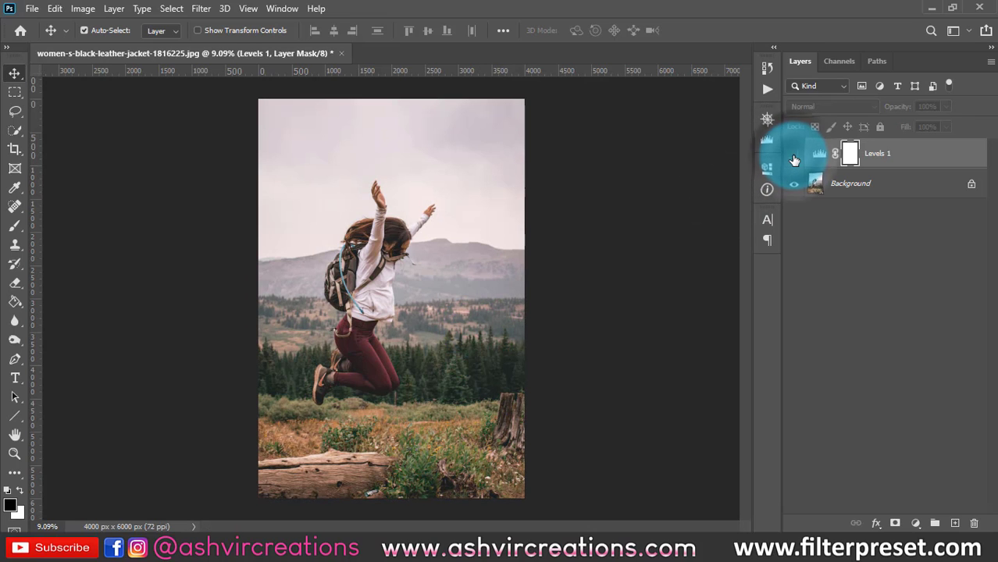
click(794, 159)
scroll(394, 231, up, 8)
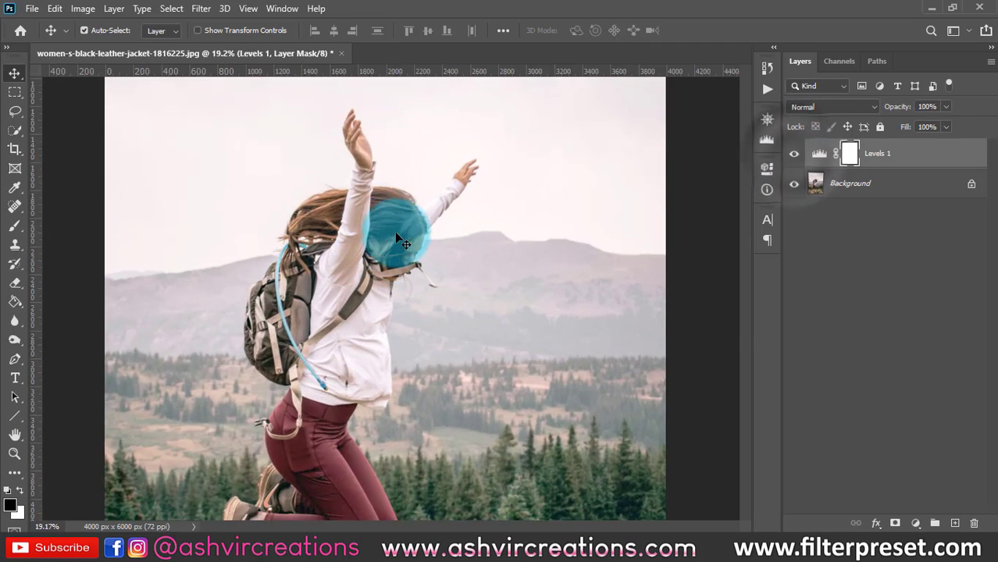
scroll(326, 231, down, 3)
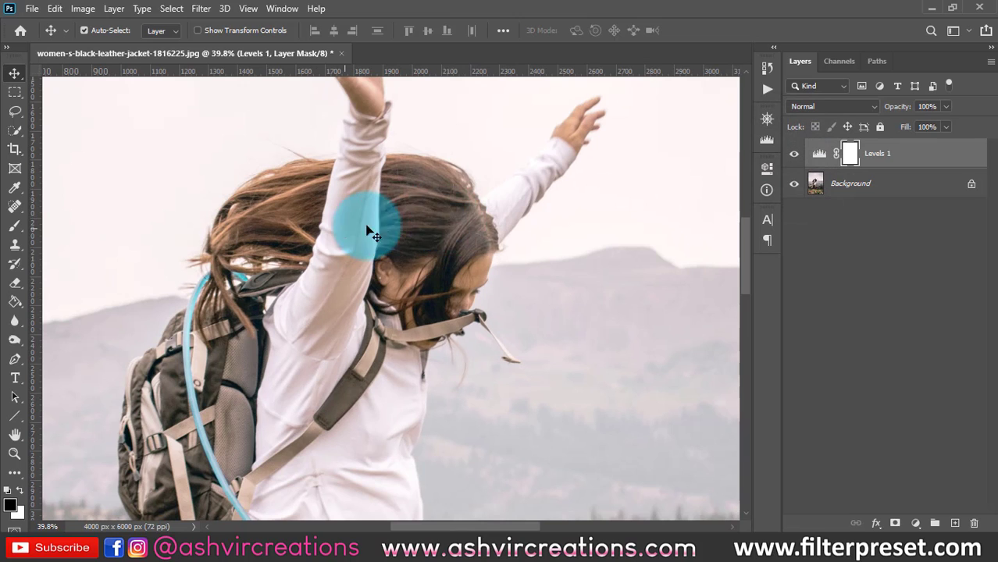
click(795, 153)
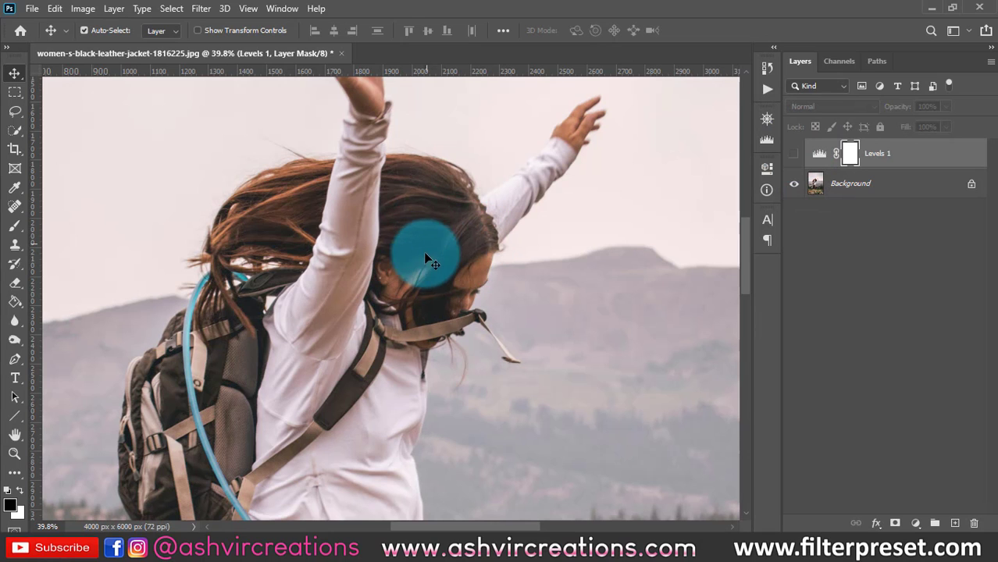
scroll(413, 243, up, 3)
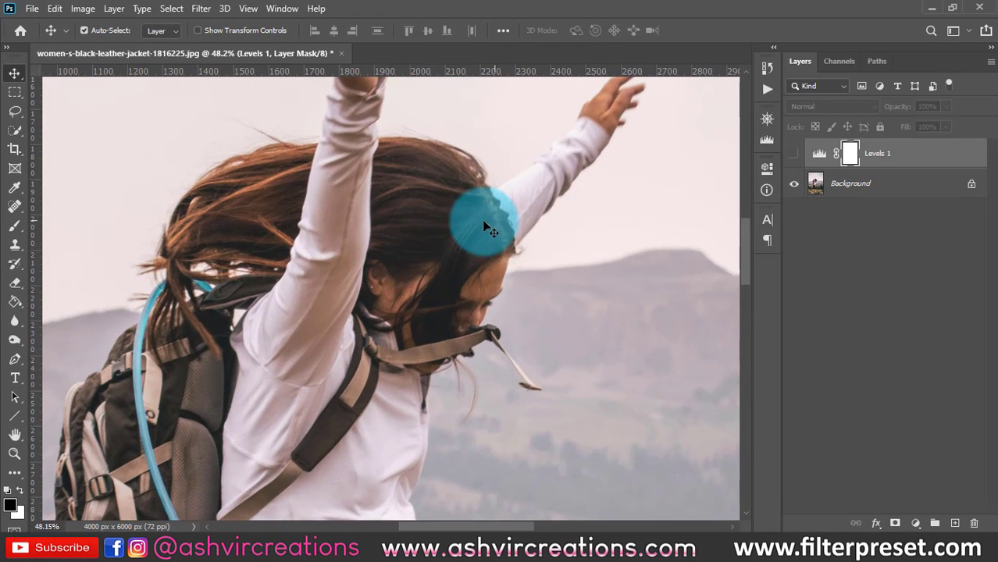
click(795, 154)
scroll(417, 200, down, 4)
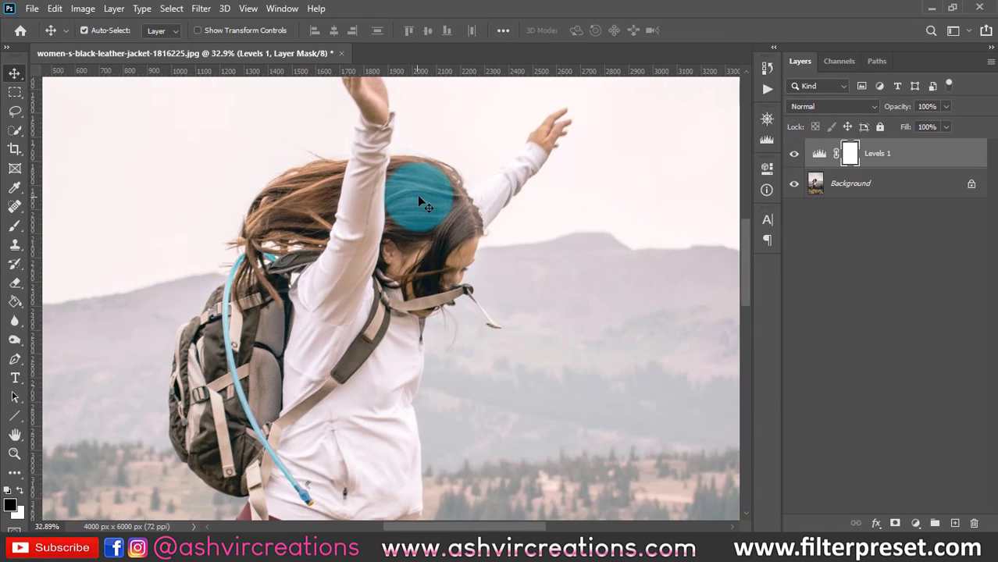
scroll(402, 228, down, 3)
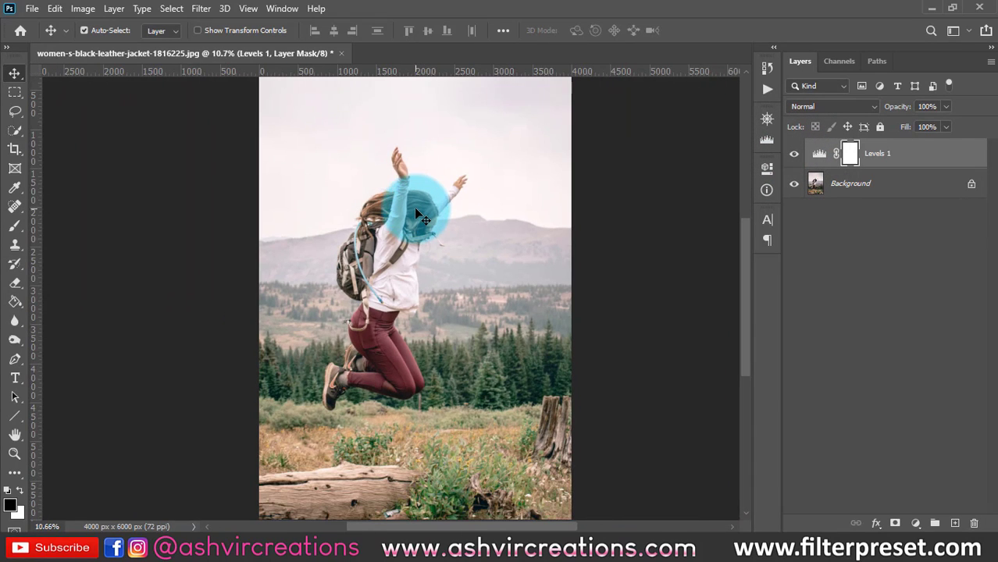
- Reopen the Levels 1 settings, try raising the black output level to 9, and restore the output levels to 0 and 255
double_click(815, 152)
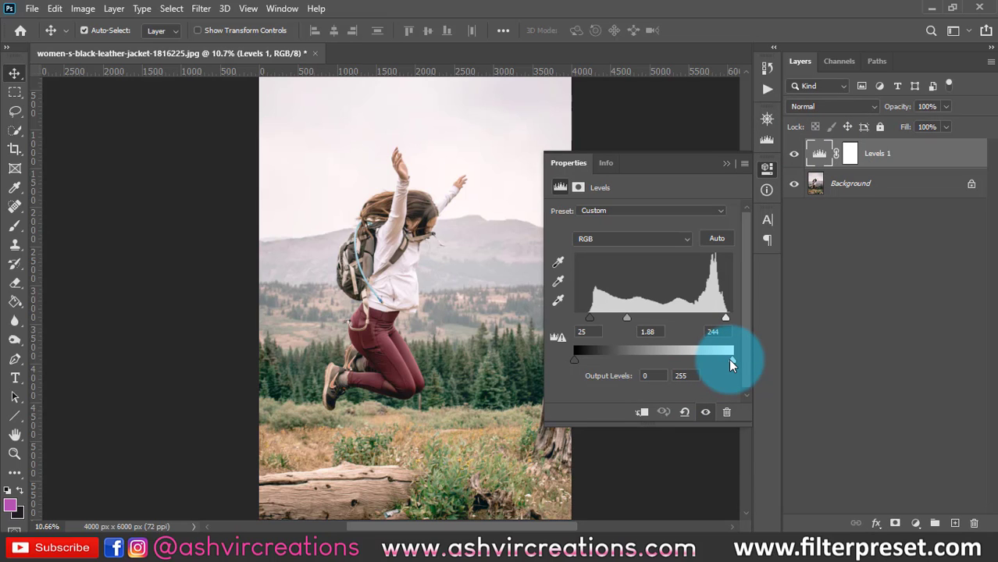
drag(730, 360, 769, 350)
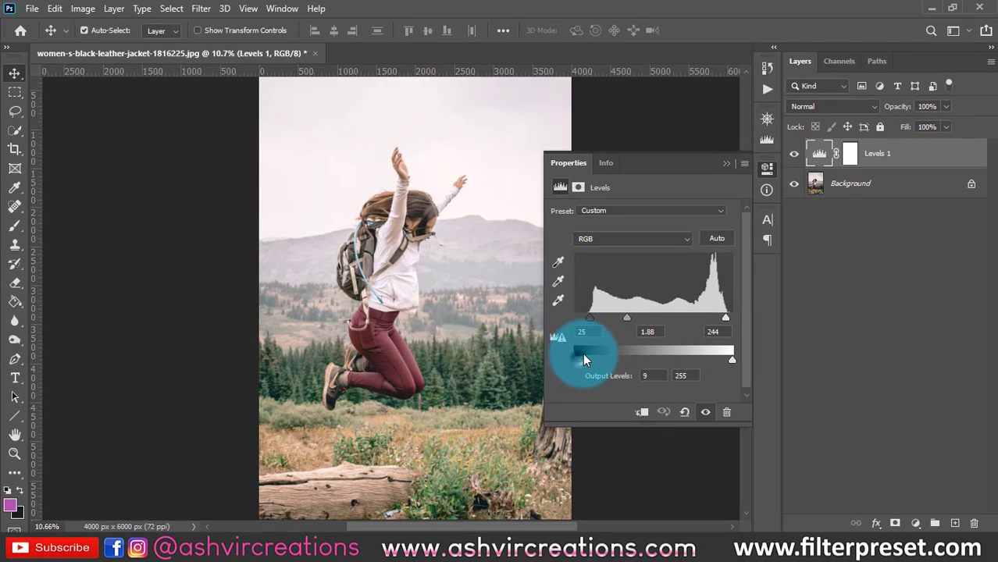
drag(585, 355, 509, 359)
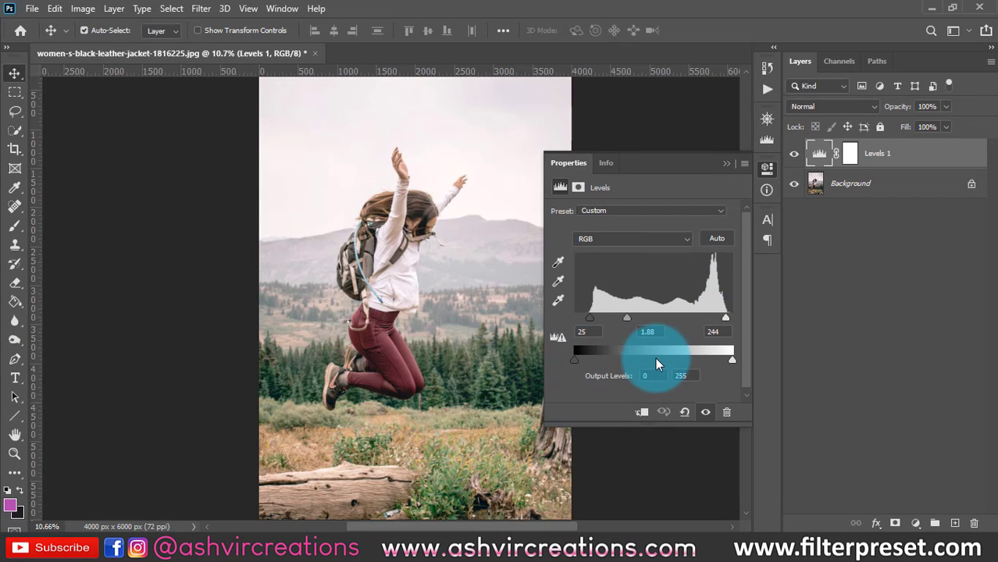
- Hide the Levels 1 layer and add a Curves adjustment layer above it
click(625, 240)
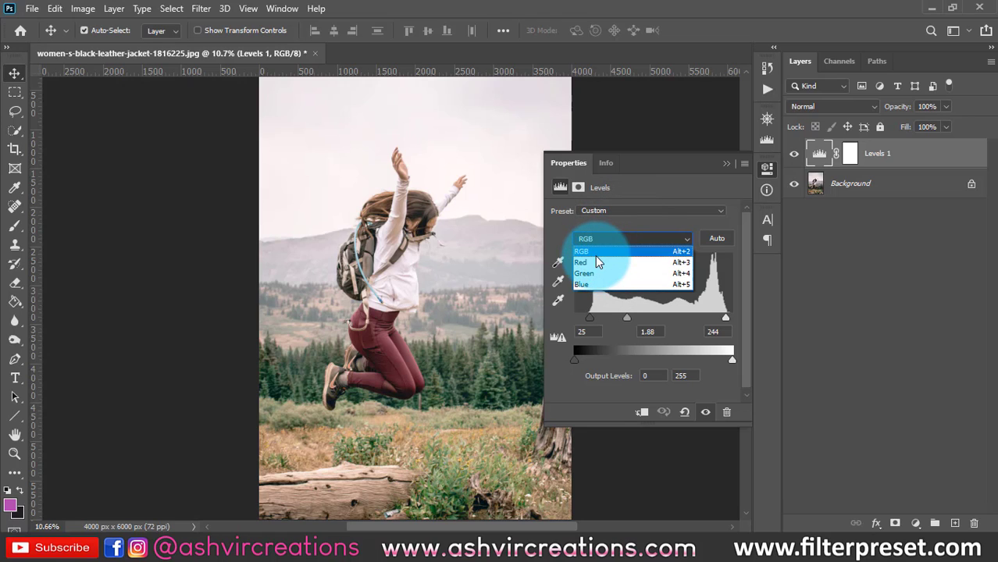
click(722, 162)
click(728, 162)
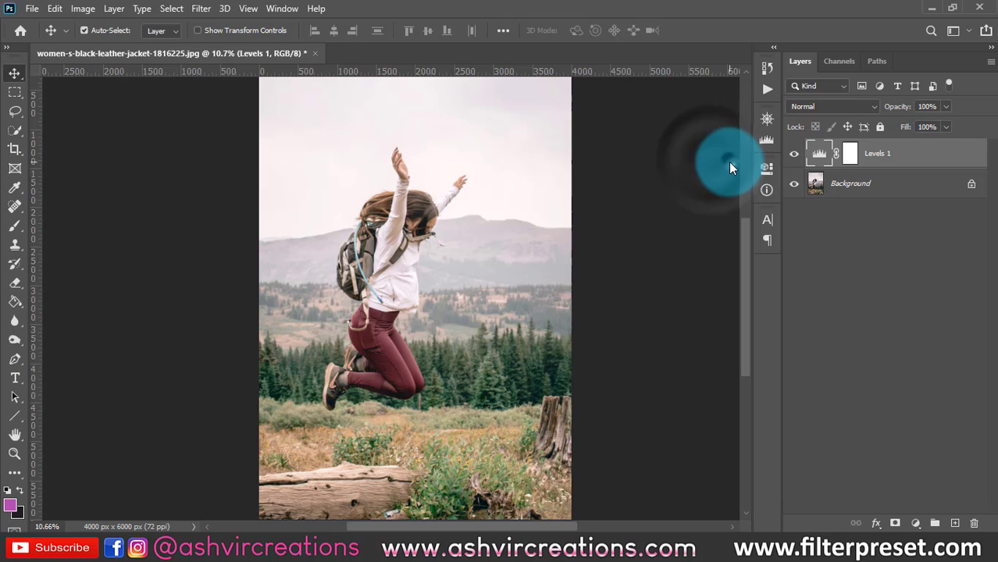
click(794, 154)
click(913, 520)
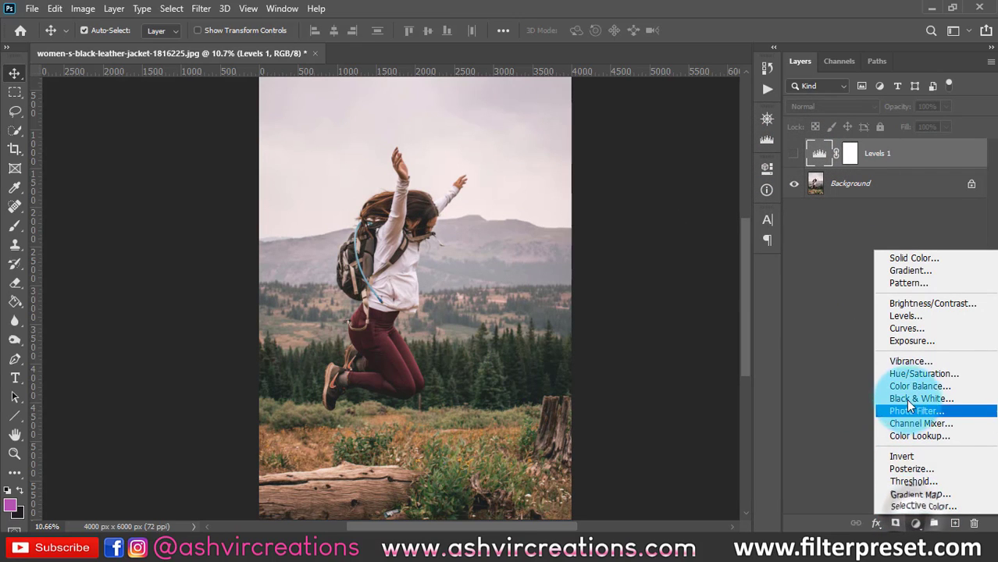
click(895, 329)
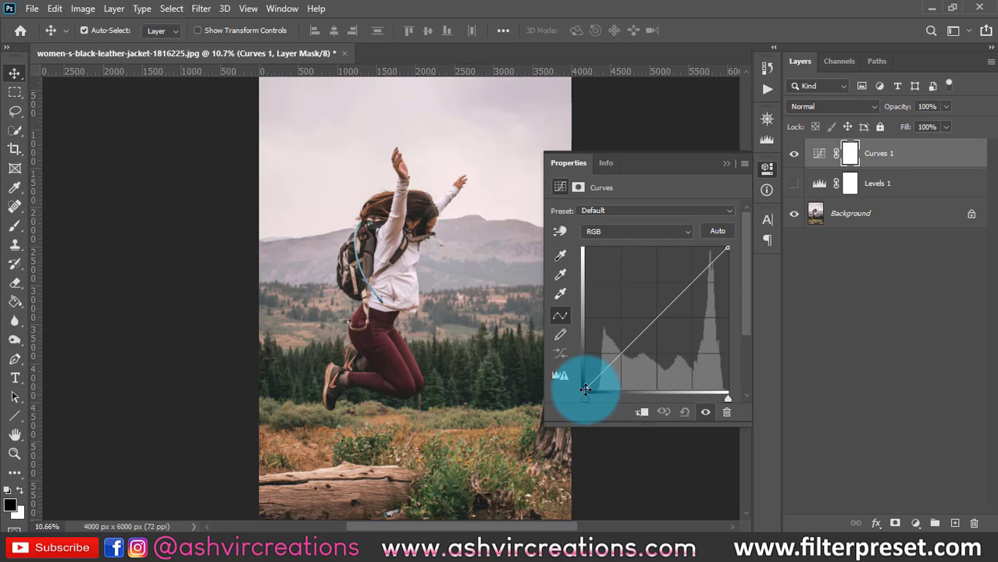
- Move the curve's black point inward to the start of the histogram's dark tones and its white point slightly inward at the bright end
drag(584, 388, 585, 412)
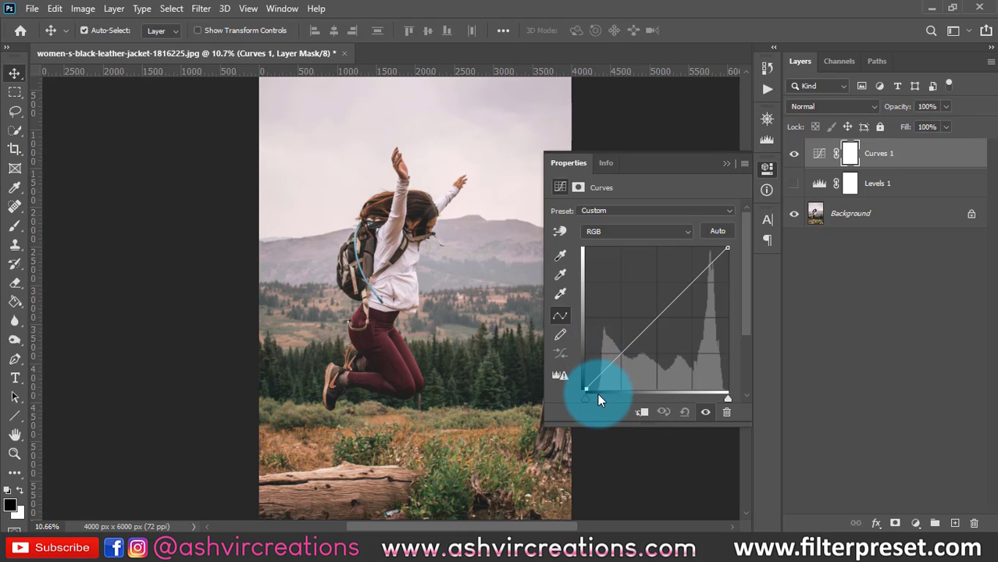
drag(586, 389, 596, 399)
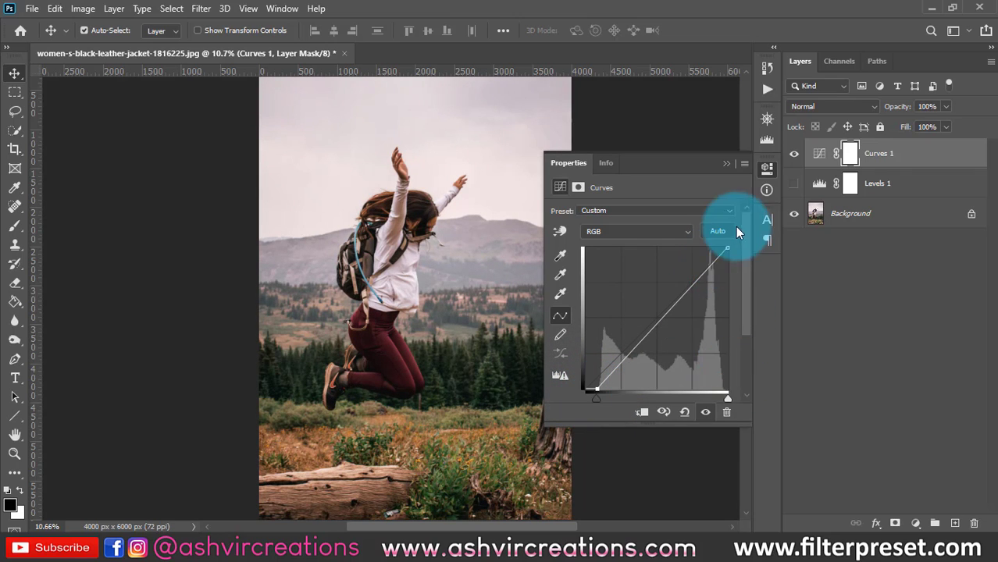
mouse_move(727, 248)
mouse_down()
mouse_move(632, 235)
mouse_move(735, 259)
mouse_up()
drag(595, 389, 595, 409)
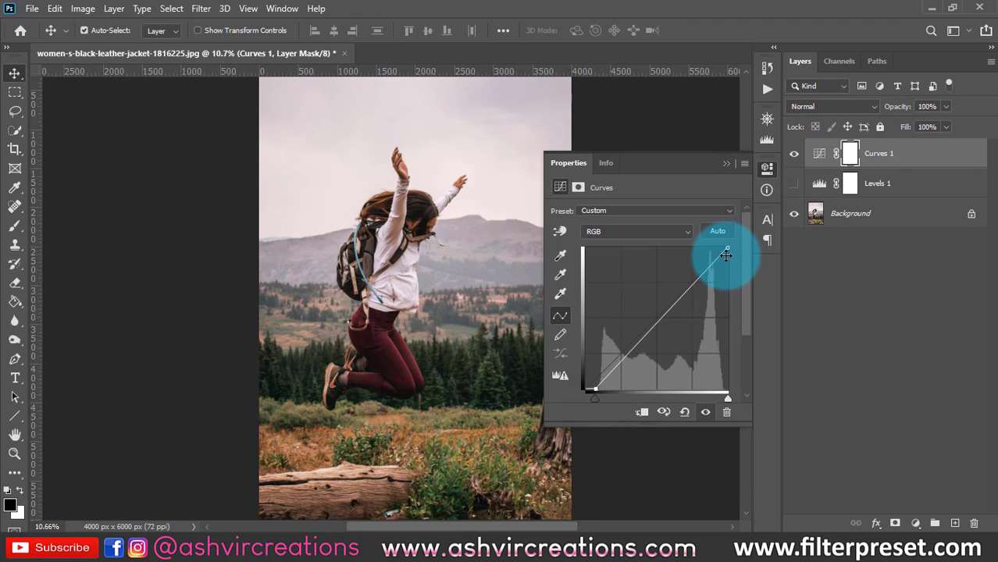
drag(727, 248, 724, 248)
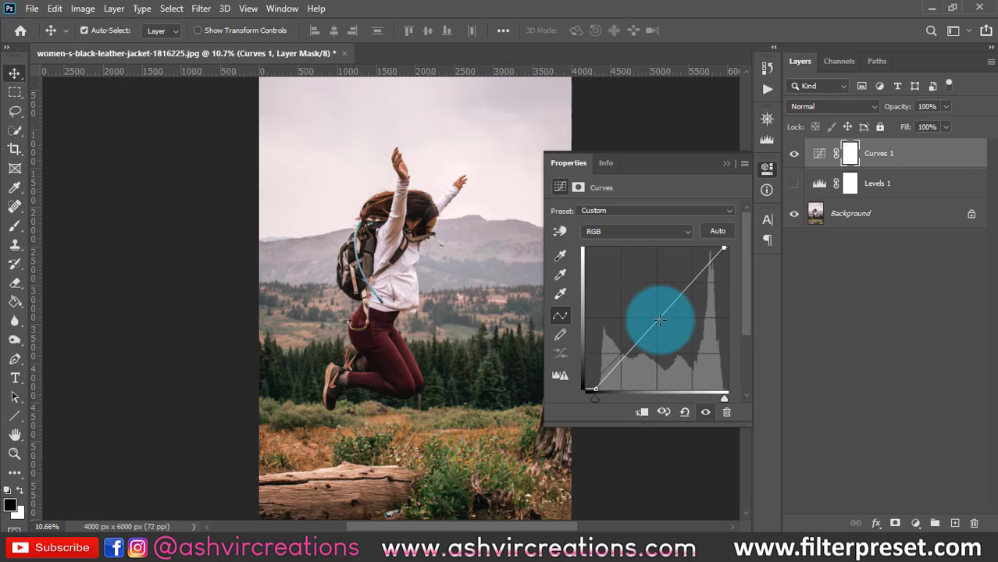
- Shape the RGB curve by adding a raised point in the shadow quarter and a lowered point in the highlight quarter
mouse_move(659, 318)
mouse_down()
mouse_move(612, 335)
mouse_move(698, 287)
mouse_move(707, 301)
mouse_move(657, 313)
mouse_move(669, 329)
mouse_move(693, 332)
mouse_move(686, 342)
mouse_move(662, 331)
mouse_move(637, 294)
mouse_move(653, 317)
mouse_move(643, 308)
mouse_up()
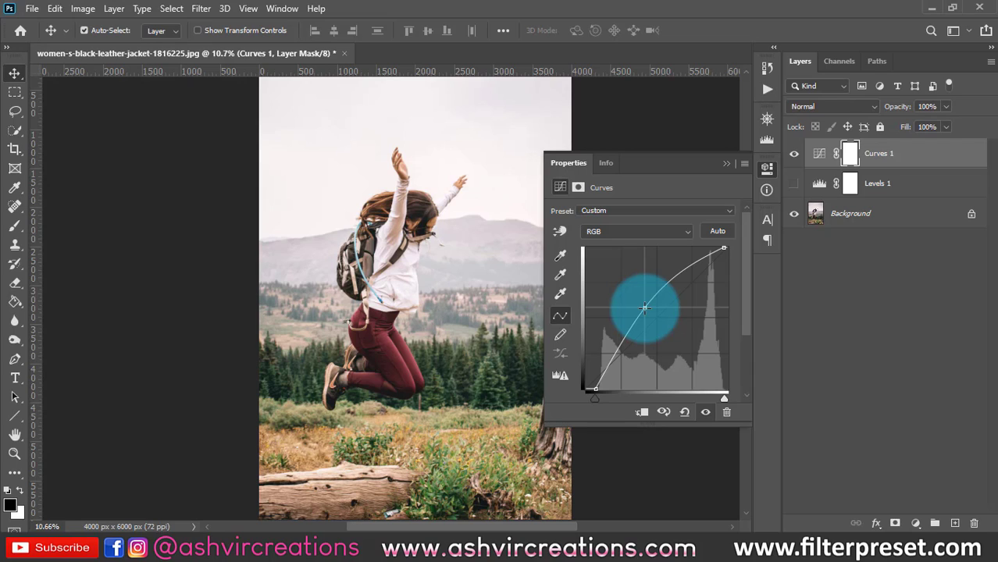
drag(644, 307, 648, 311)
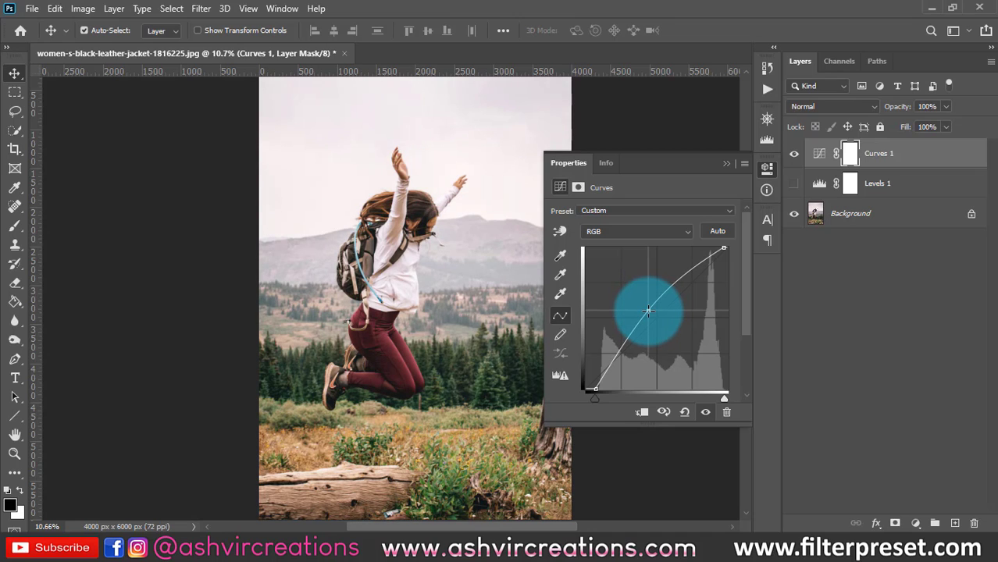
drag(648, 311, 616, 350)
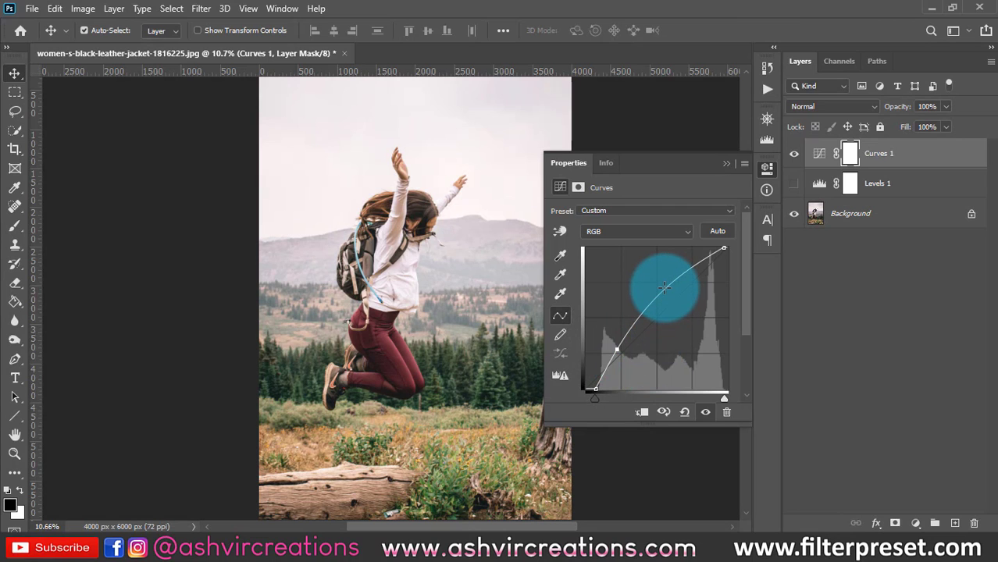
drag(670, 290, 691, 285)
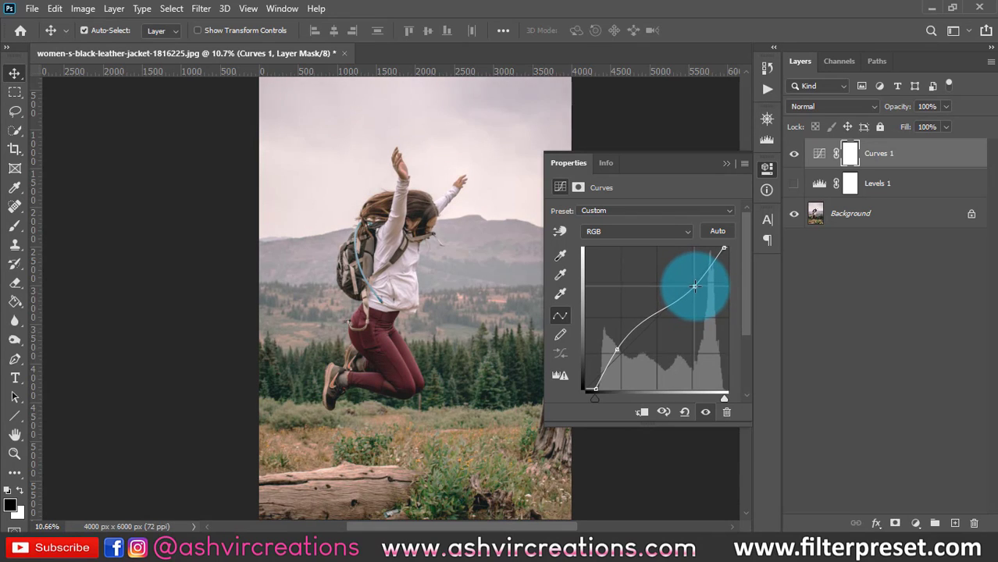
drag(698, 283, 695, 294)
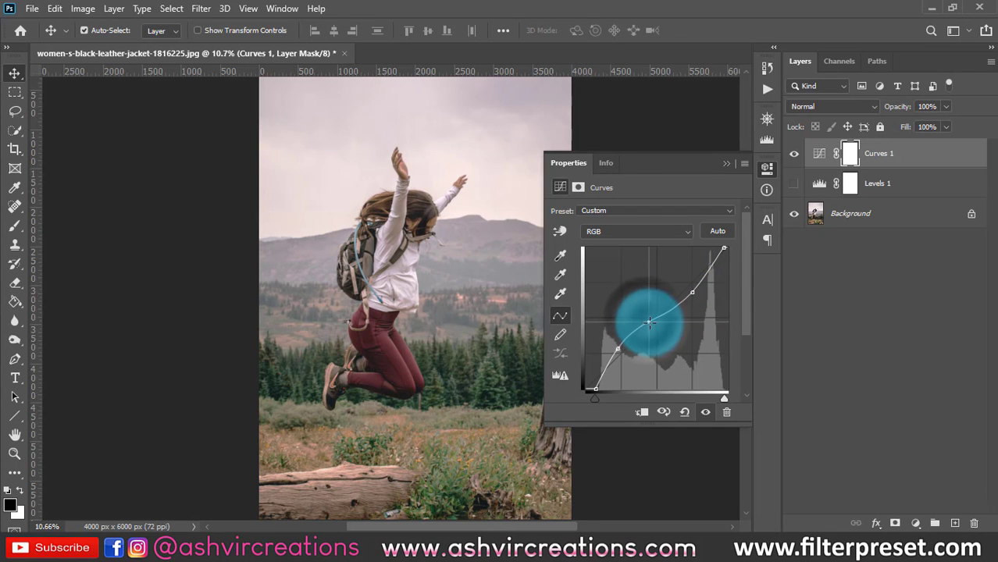
- Add a midtone point just above the curve's diagonal and fine-tune its height
drag(649, 321, 646, 314)
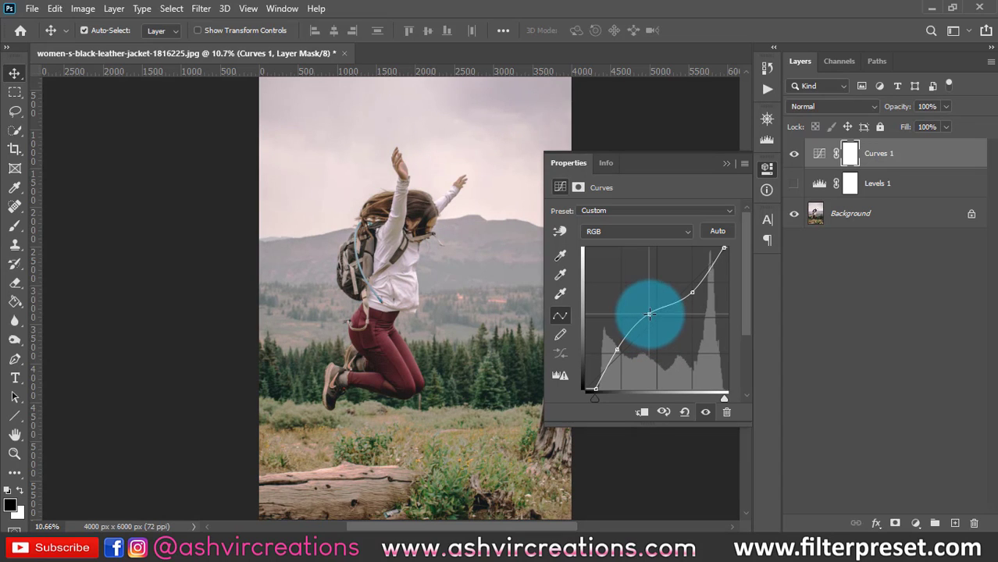
drag(649, 314, 645, 311)
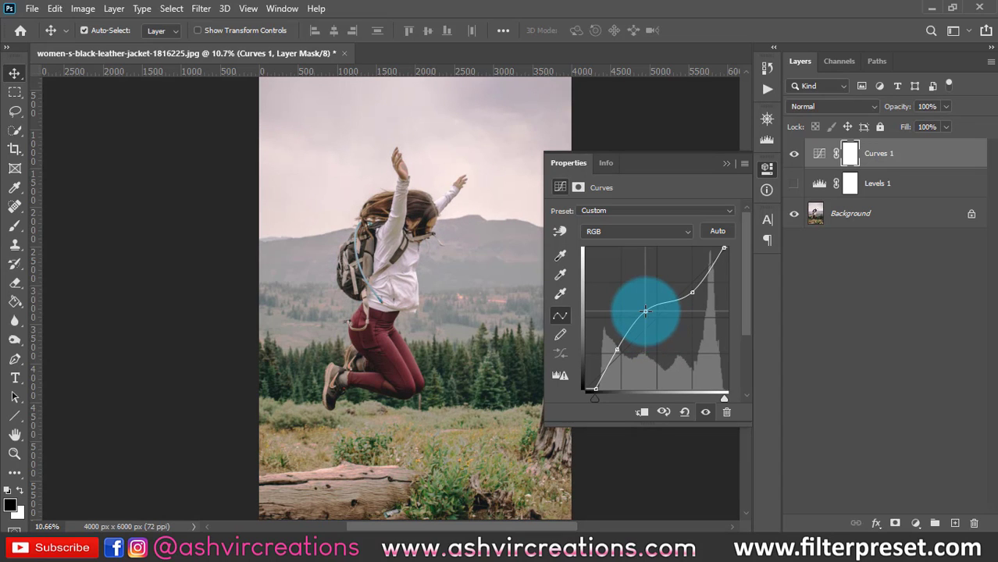
drag(645, 313, 648, 318)
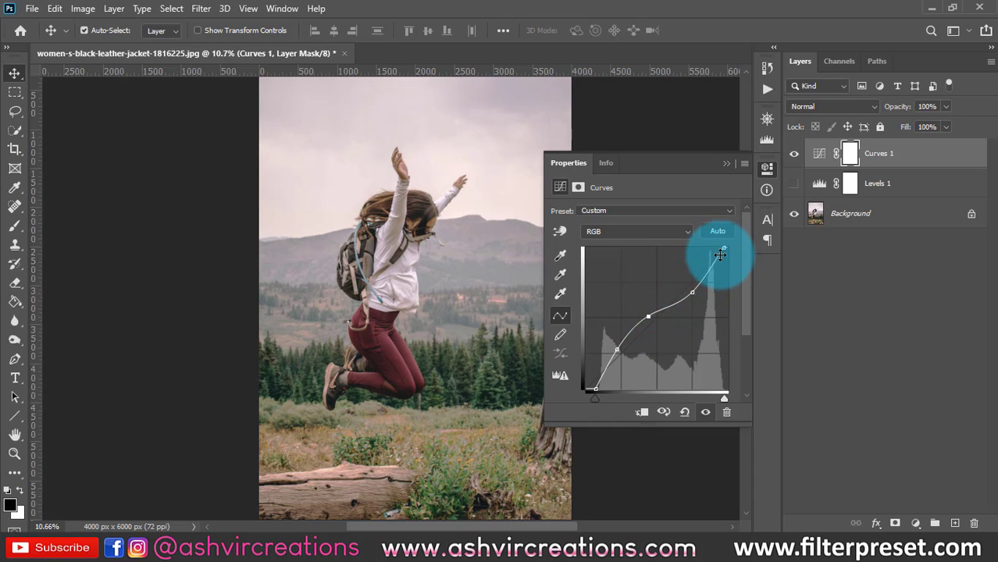
- Add four more control points along the curve, in the highlights, deep shadows, lower midtones and upper midtones
drag(713, 270, 710, 264)
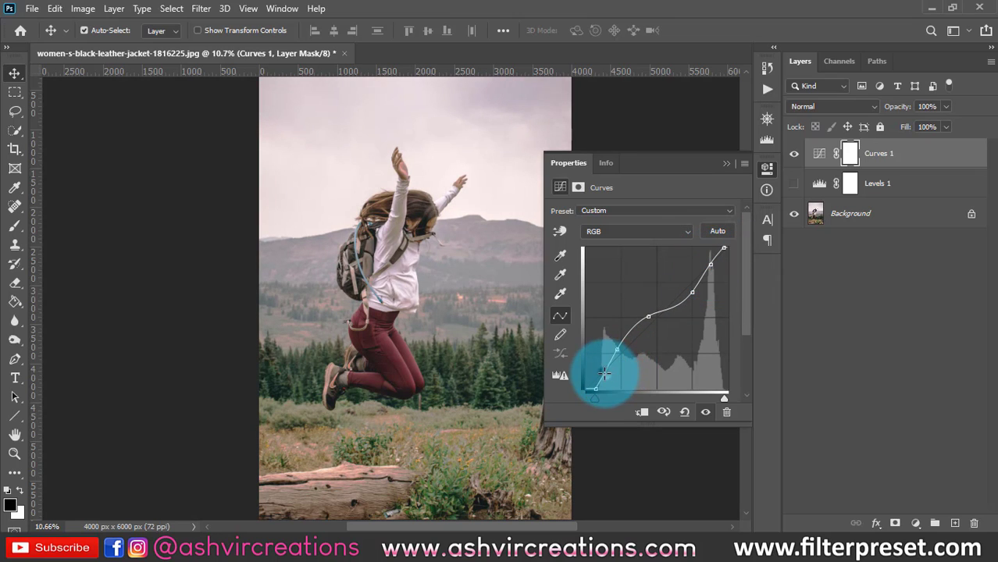
drag(604, 374, 602, 372)
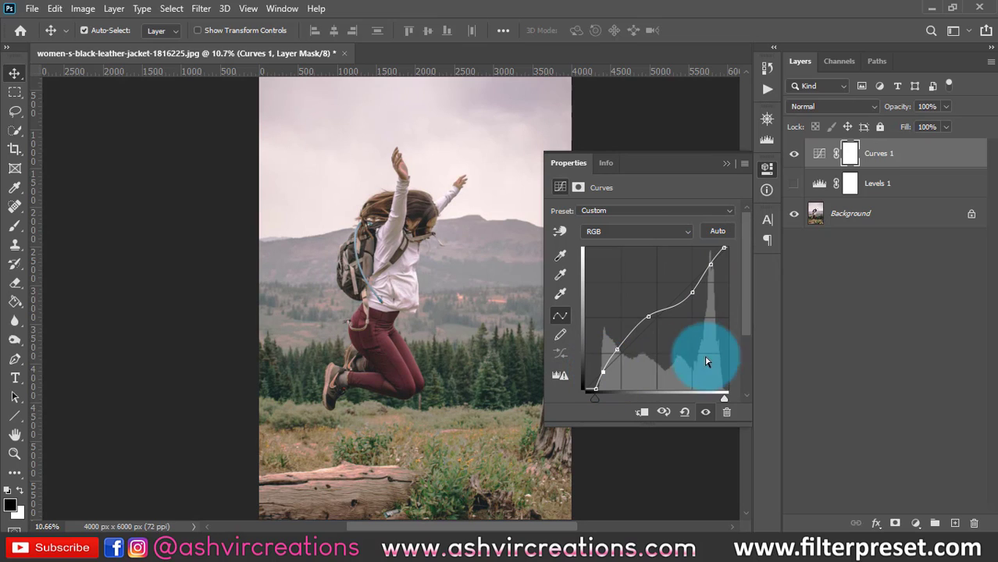
click(632, 328)
drag(633, 327, 634, 329)
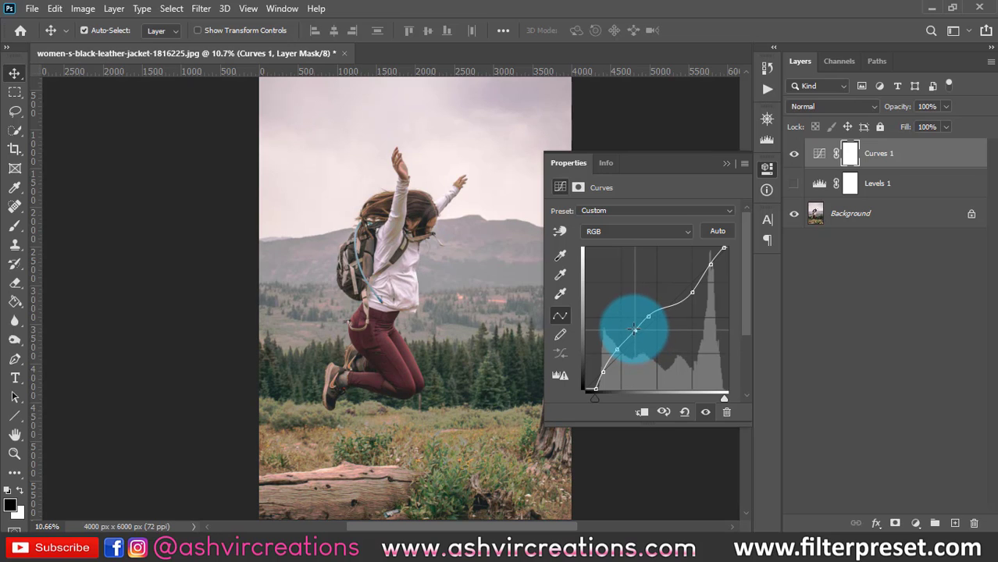
click(673, 307)
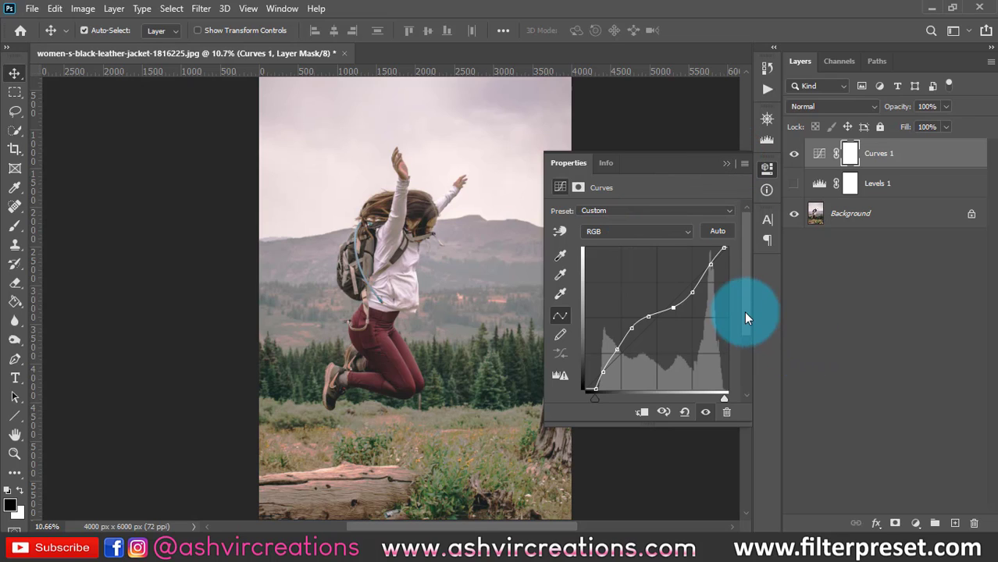
- Return the curve's white slider to the maximum, and try the black slider at input 25 before moving it back down
drag(744, 311, 732, 336)
mouse_move(595, 338)
mouse_down()
mouse_move(657, 334)
mouse_move(517, 334)
mouse_move(598, 336)
mouse_up()
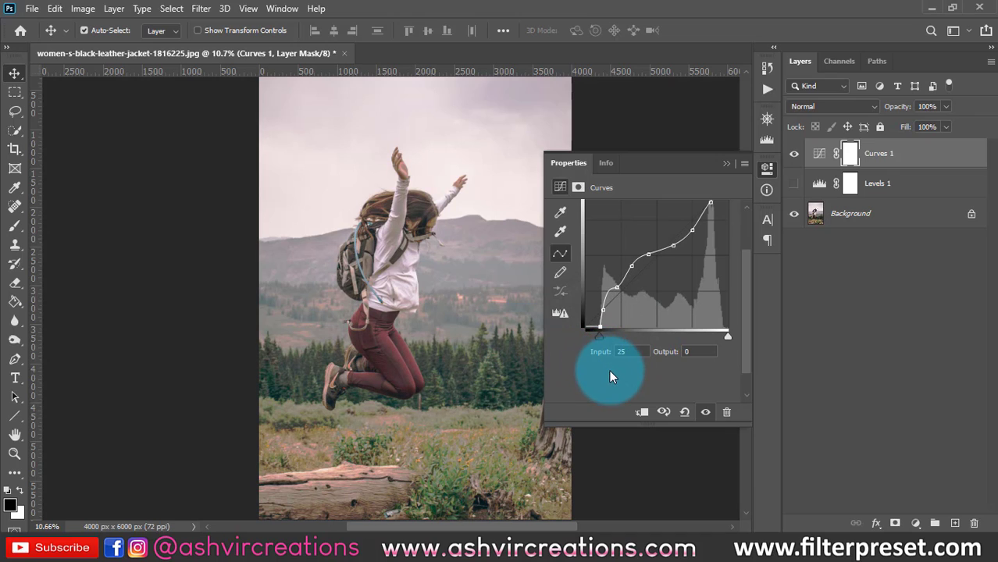
drag(599, 337, 596, 335)
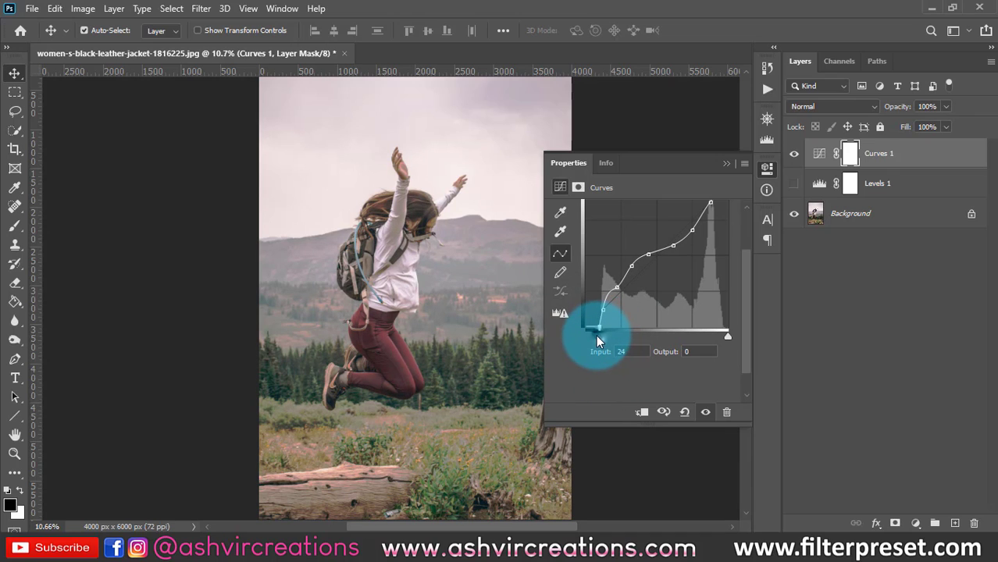
scroll(641, 375, up, 3)
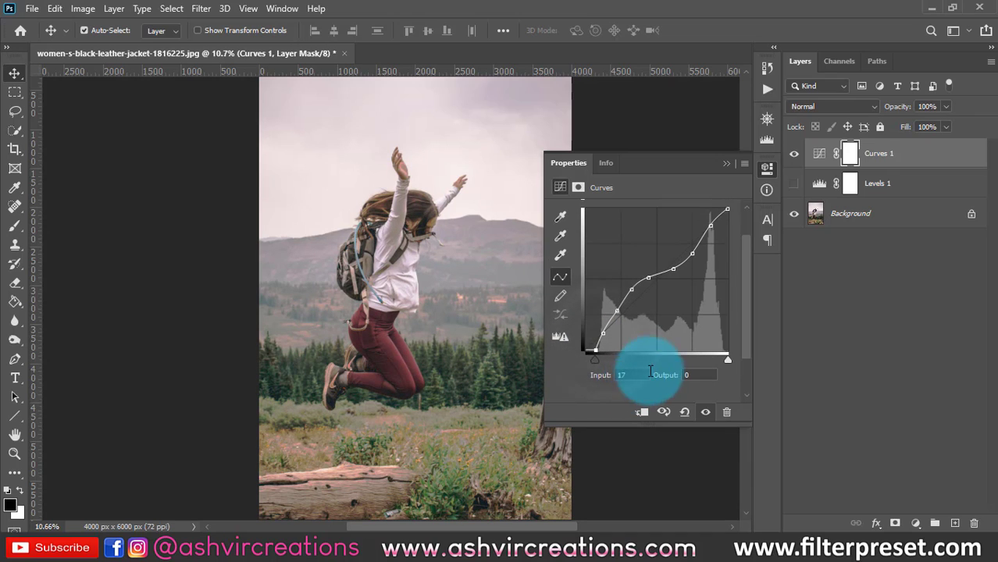
- Hide the Curves 1 layer, show the Levels 1 layer again and reopen its settings
click(728, 165)
click(794, 155)
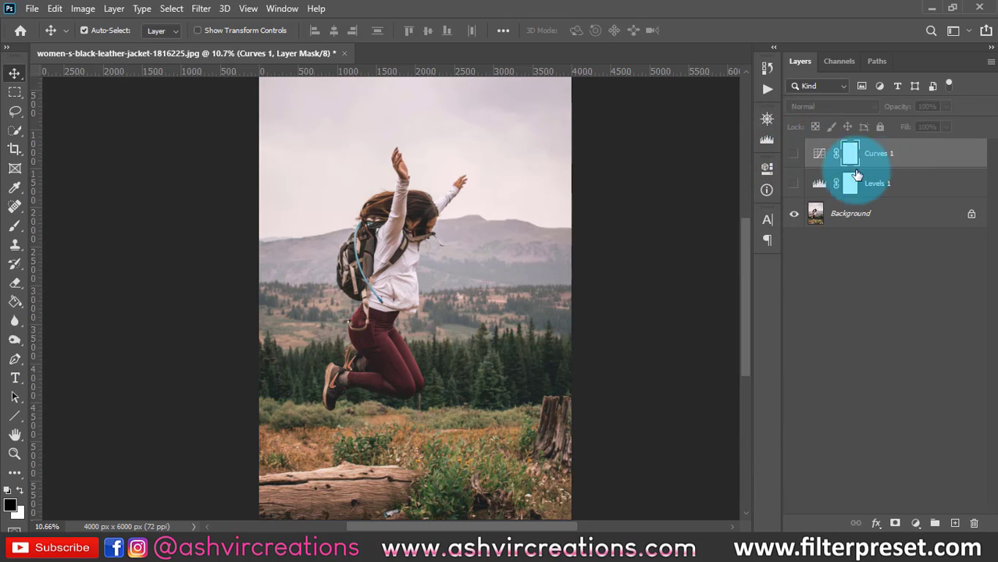
click(939, 490)
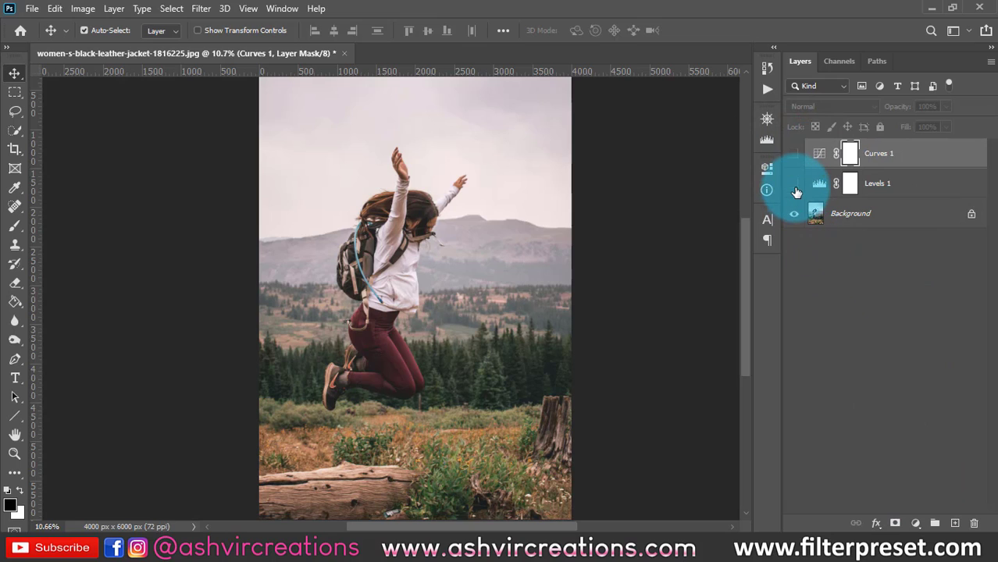
click(794, 183)
double_click(821, 189)
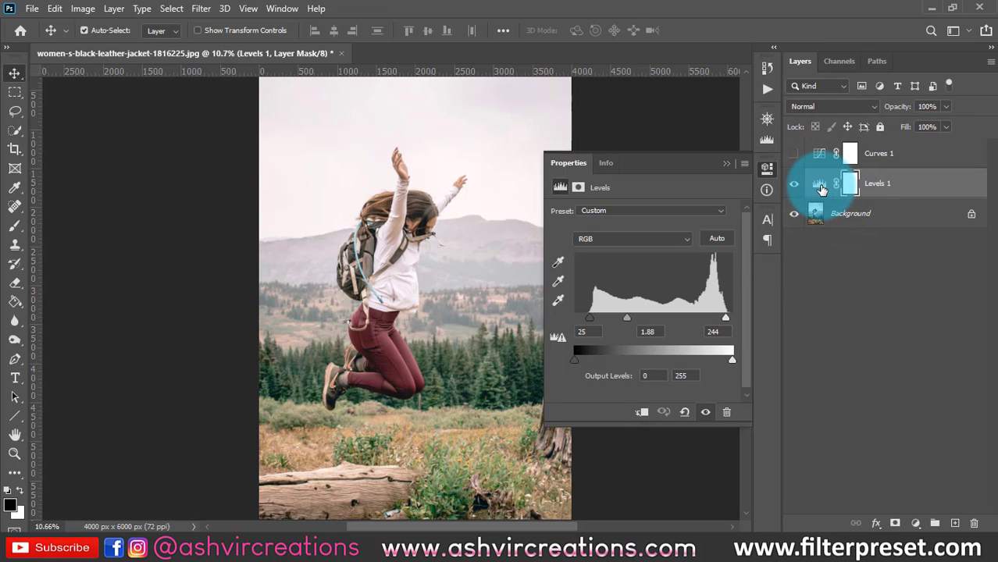
- Switch Levels 1 to the Red channel and set its shadow input to 21 and highlight input to 234
click(585, 237)
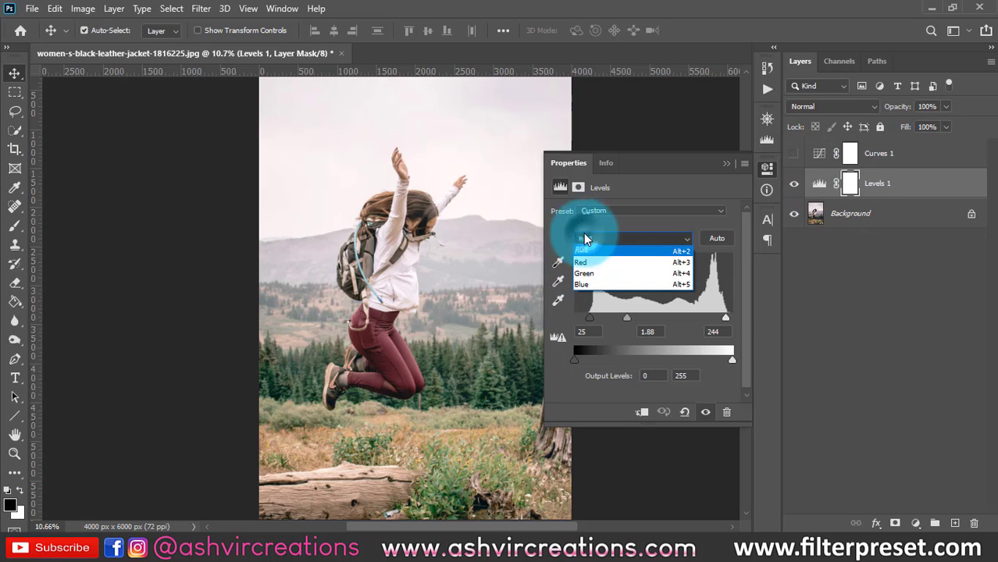
click(585, 238)
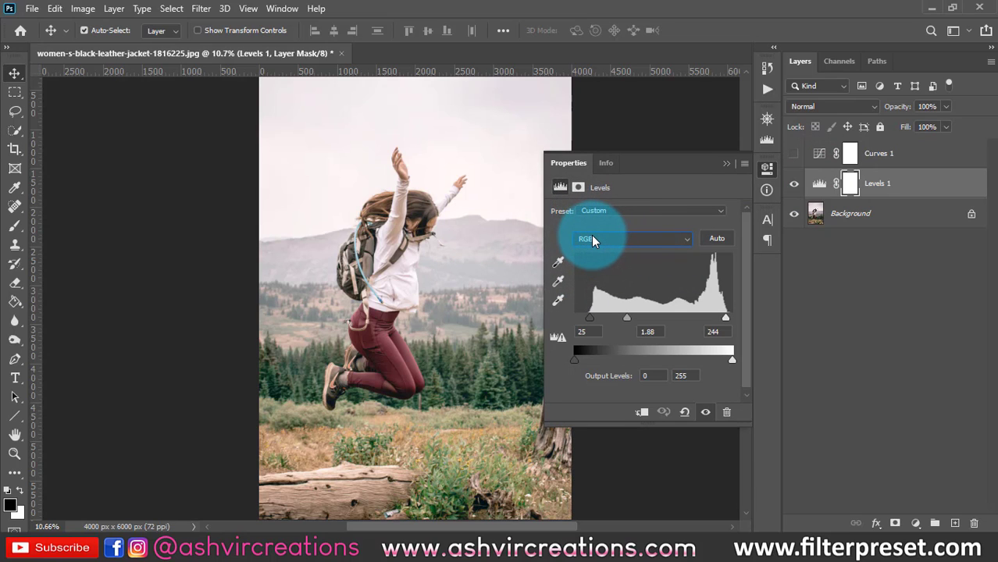
click(592, 238)
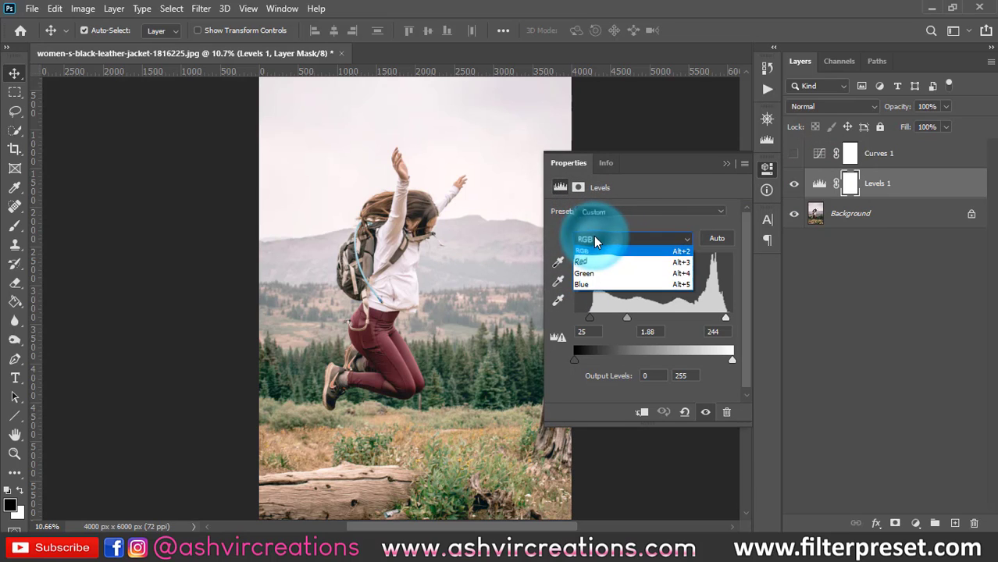
click(592, 263)
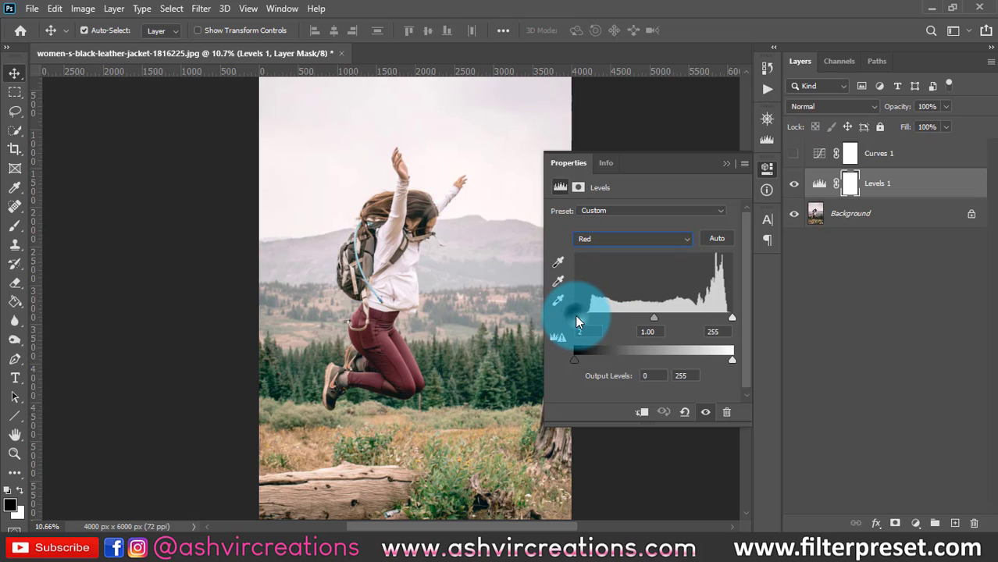
drag(576, 320, 590, 320)
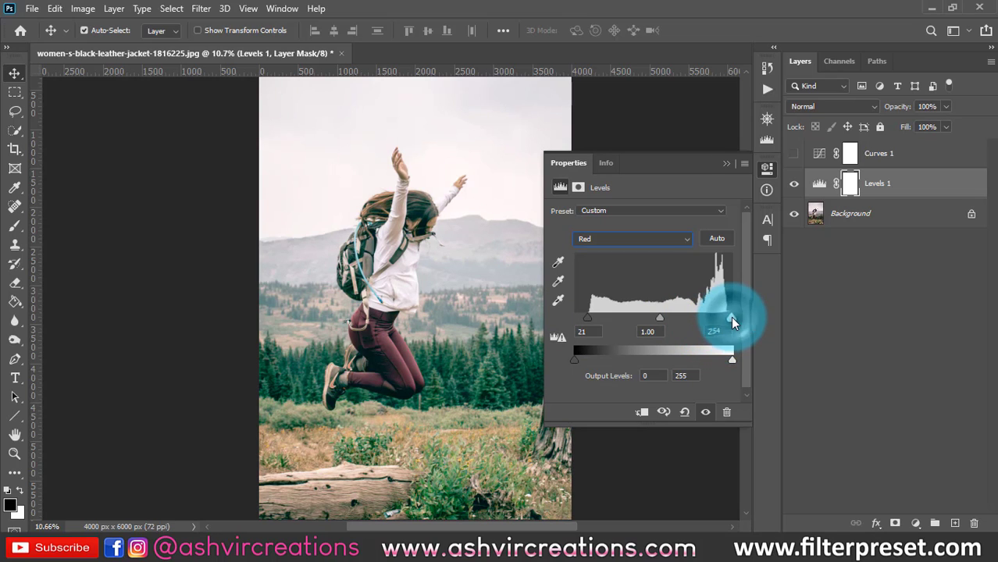
mouse_move(731, 316)
mouse_down()
mouse_move(707, 317)
mouse_move(718, 318)
mouse_up()
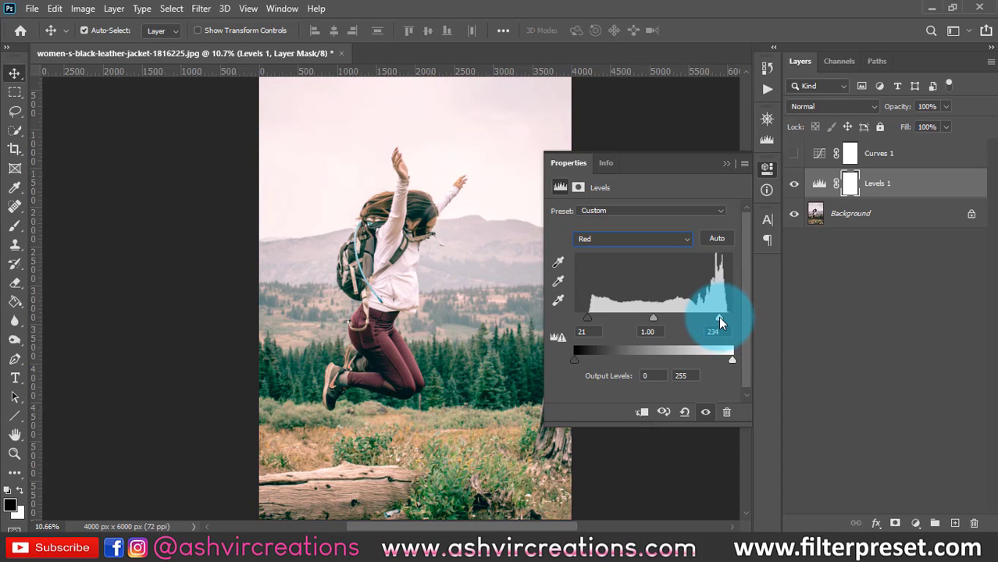
- Brighten the Red channel's midtones, trying a value of 1.45 and settling on 1.25
drag(654, 322, 638, 321)
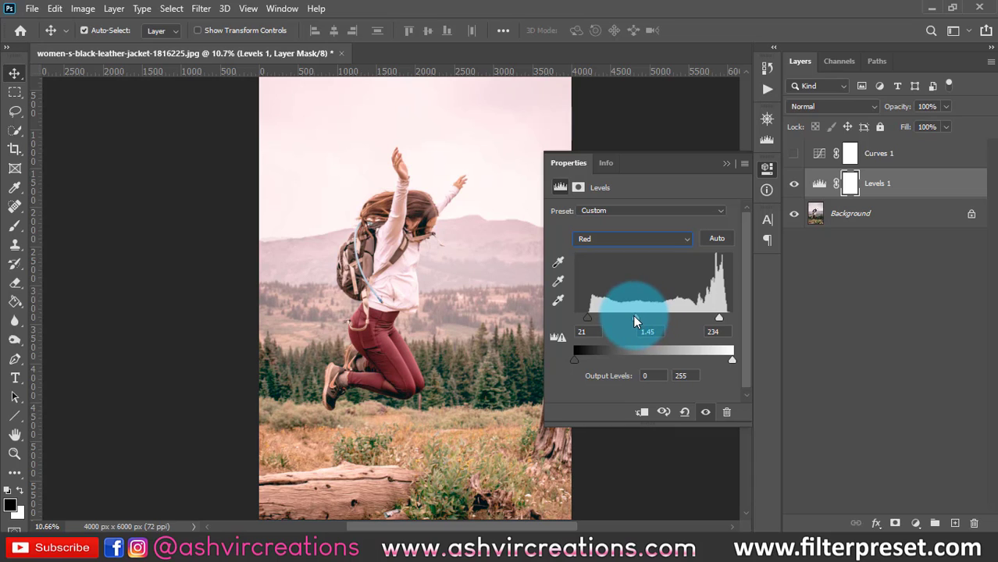
click(611, 240)
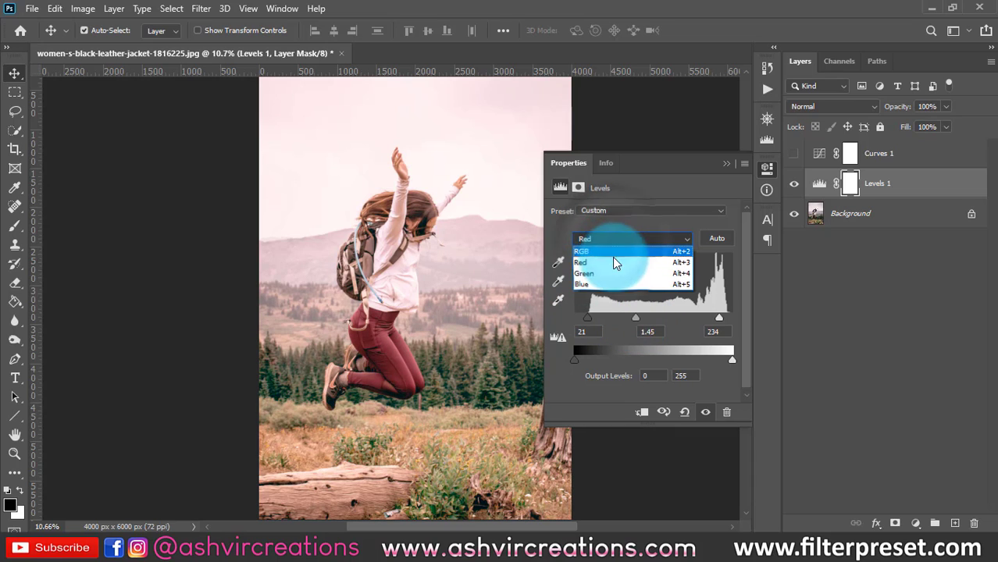
click(611, 262)
mouse_move(646, 316)
mouse_down()
mouse_move(615, 315)
mouse_move(688, 316)
mouse_move(643, 313)
mouse_up()
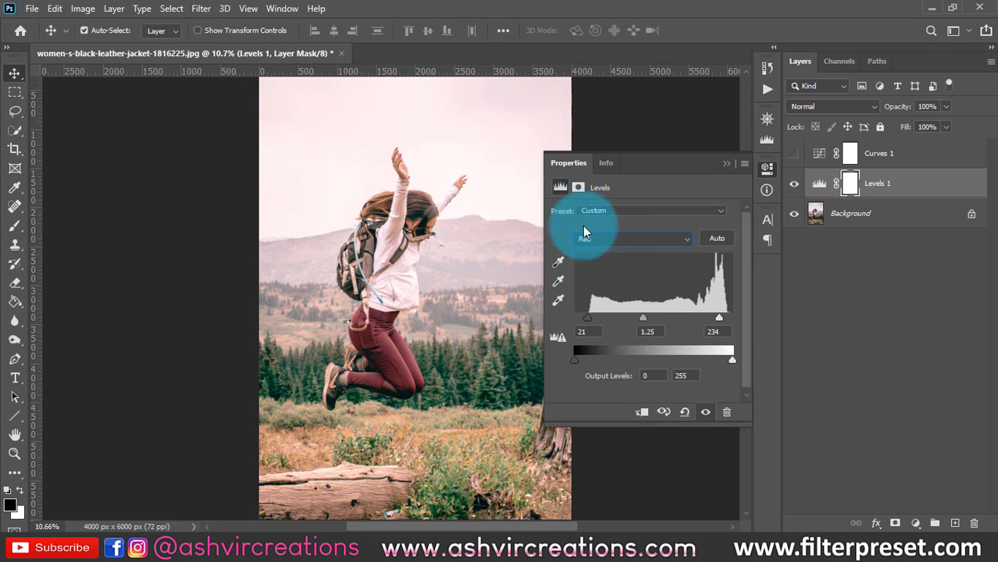
- Switch Levels 1 to the Green channel and raise its shadow input to 7
click(584, 231)
click(593, 274)
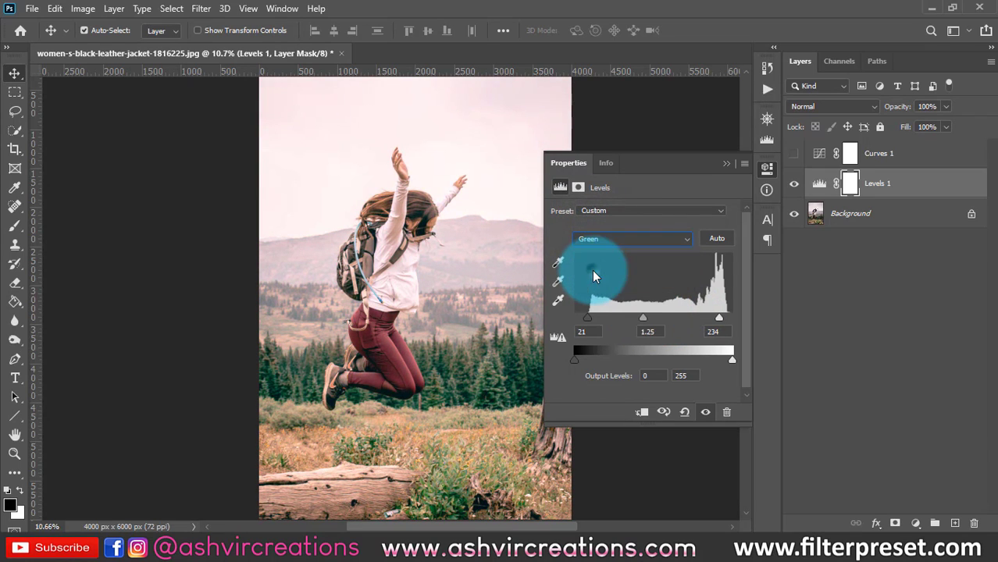
mouse_move(652, 318)
mouse_down()
mouse_move(641, 313)
mouse_move(665, 315)
mouse_move(652, 314)
mouse_up()
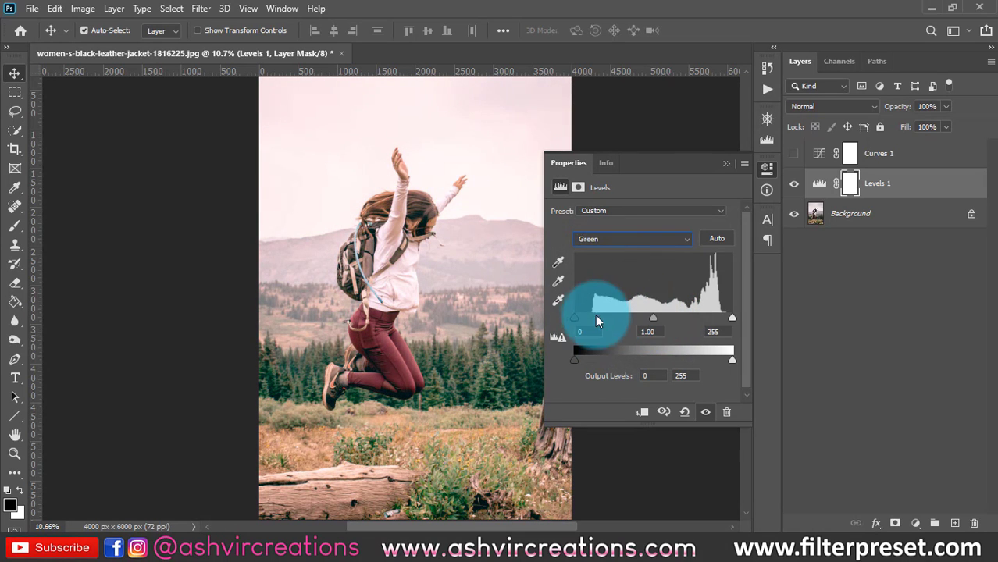
drag(575, 318, 579, 318)
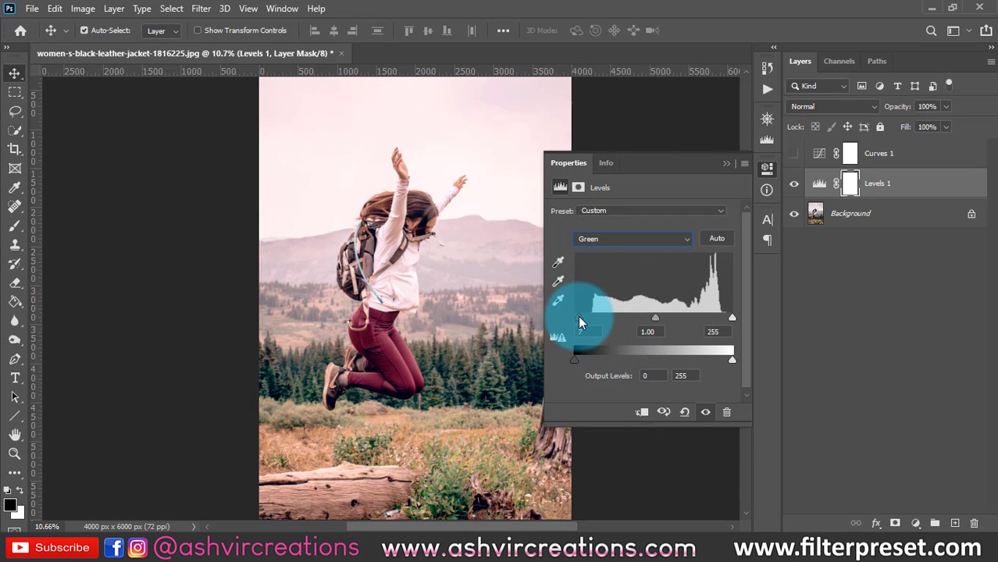
click(731, 321)
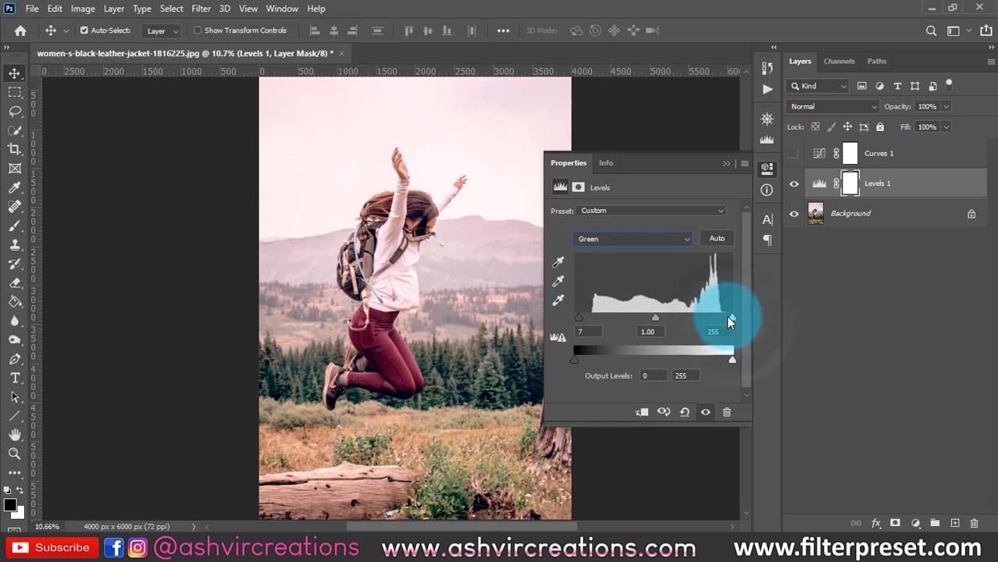
- Switch Levels 1 to the Blue channel and set its midtones to 1.07 and its white output level to 203
click(612, 242)
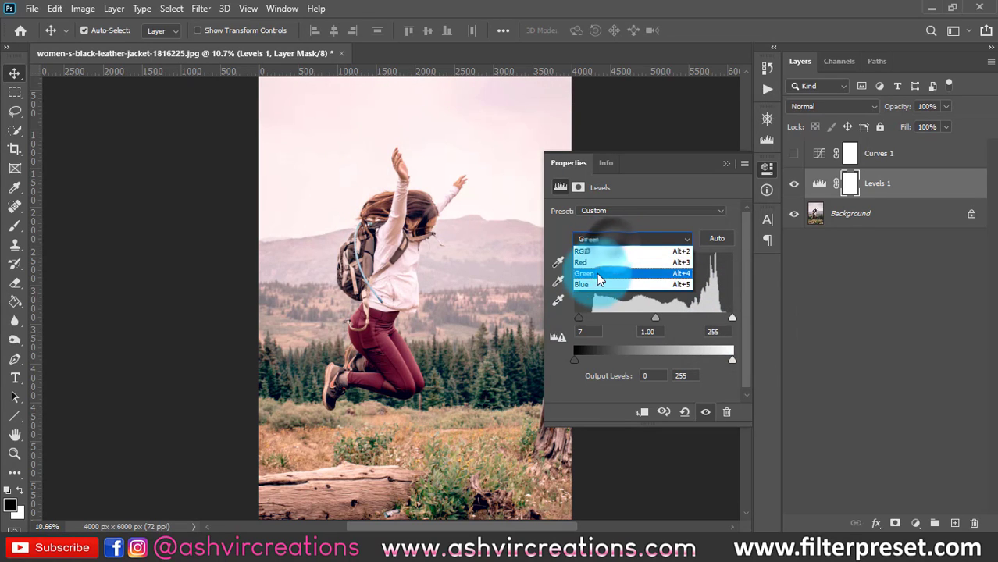
click(594, 285)
mouse_move(651, 323)
mouse_down()
mouse_move(638, 329)
mouse_move(659, 327)
mouse_move(650, 331)
mouse_up()
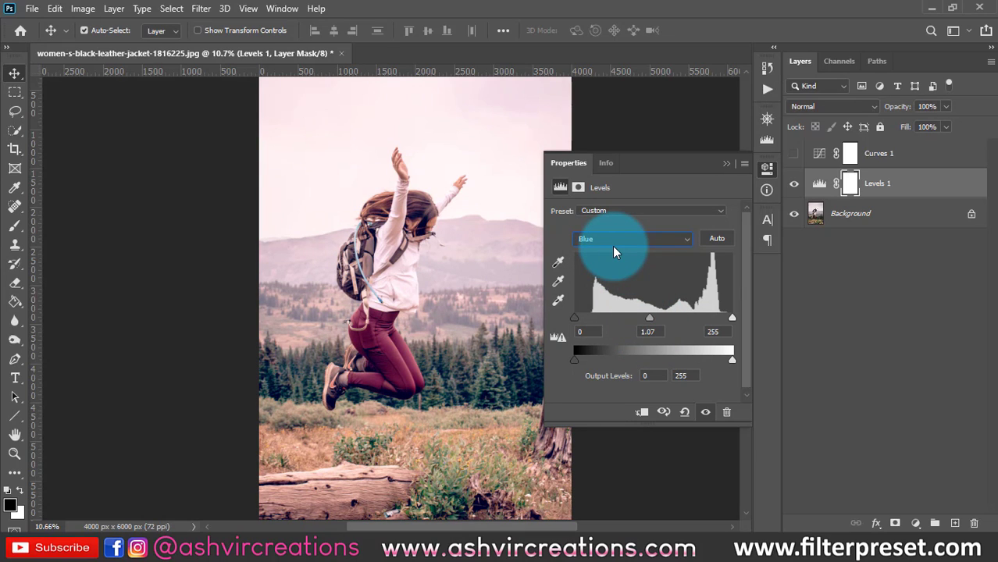
click(614, 251)
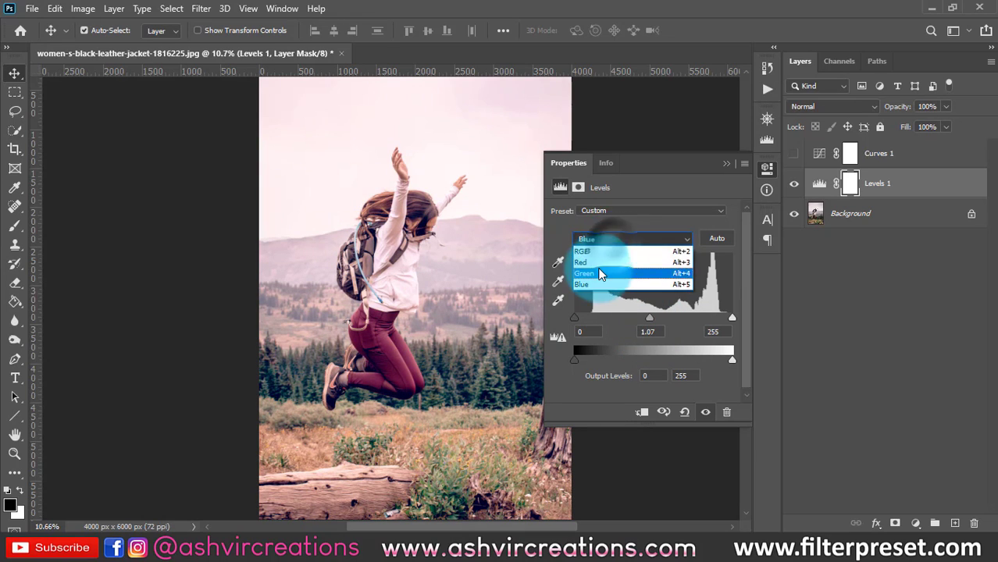
click(647, 209)
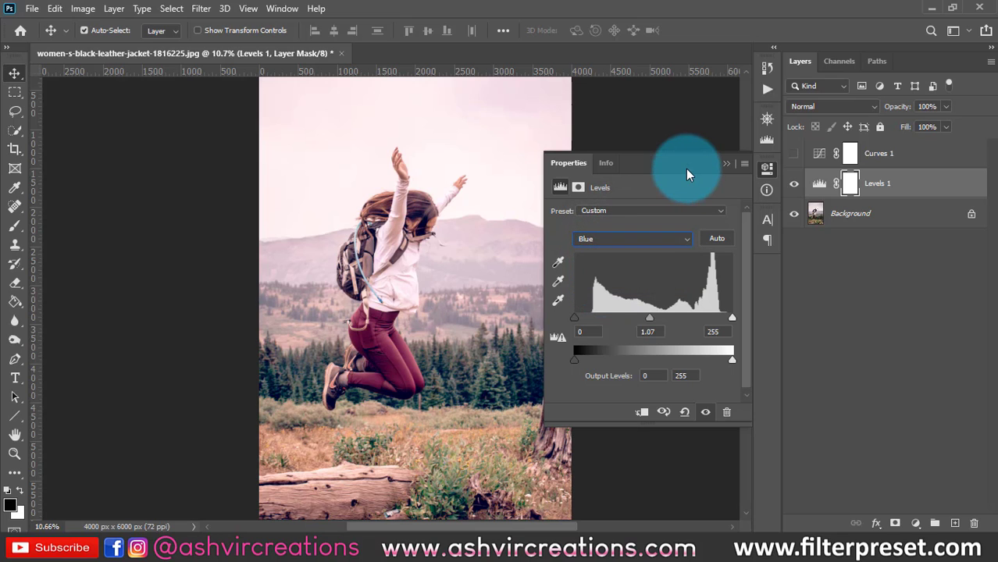
drag(731, 360, 702, 358)
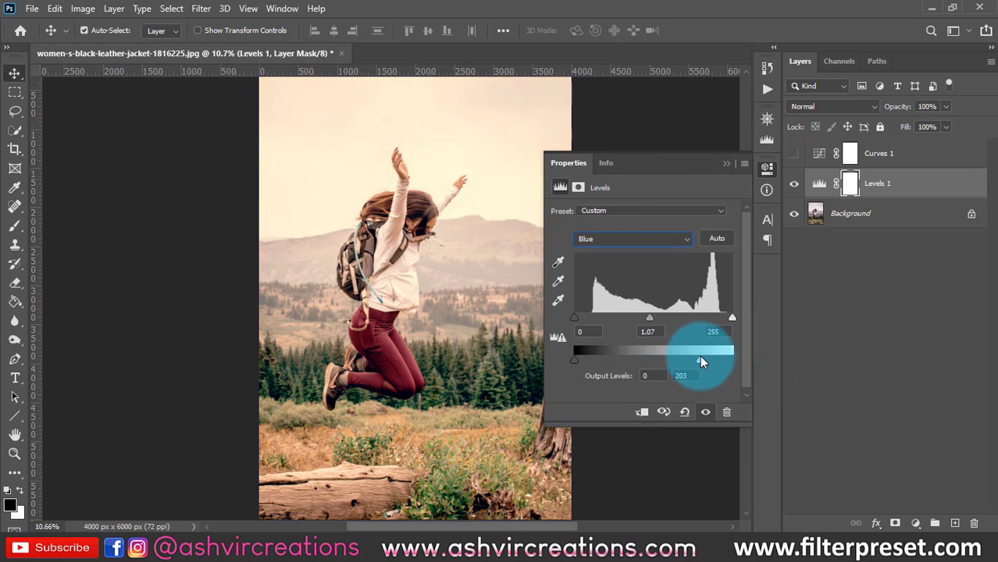
mouse_move(574, 360)
mouse_down()
mouse_move(586, 358)
mouse_move(574, 359)
mouse_up()
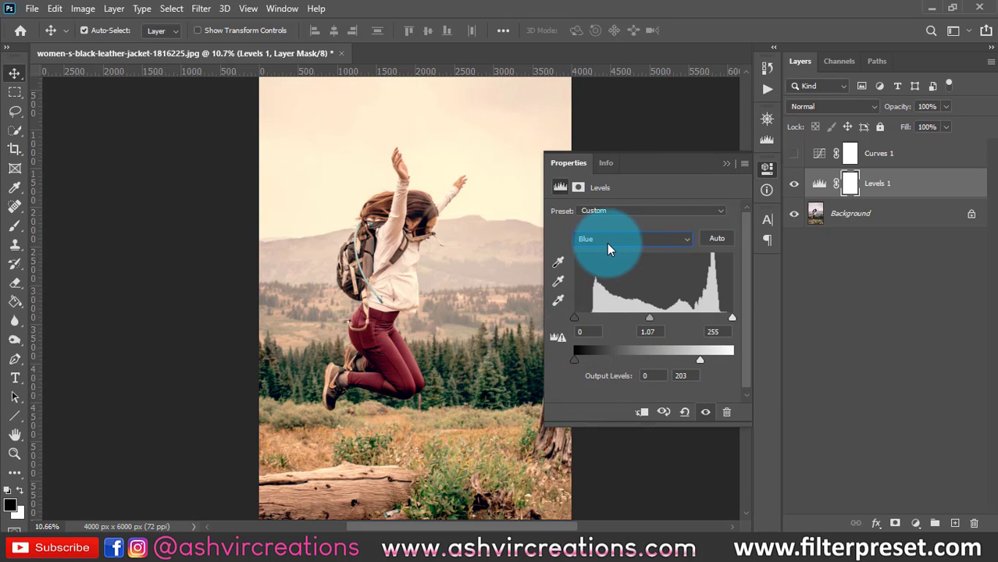
- Hide the Levels 1 layer, show the Curves 1 layer again and reopen its settings
click(723, 164)
click(794, 183)
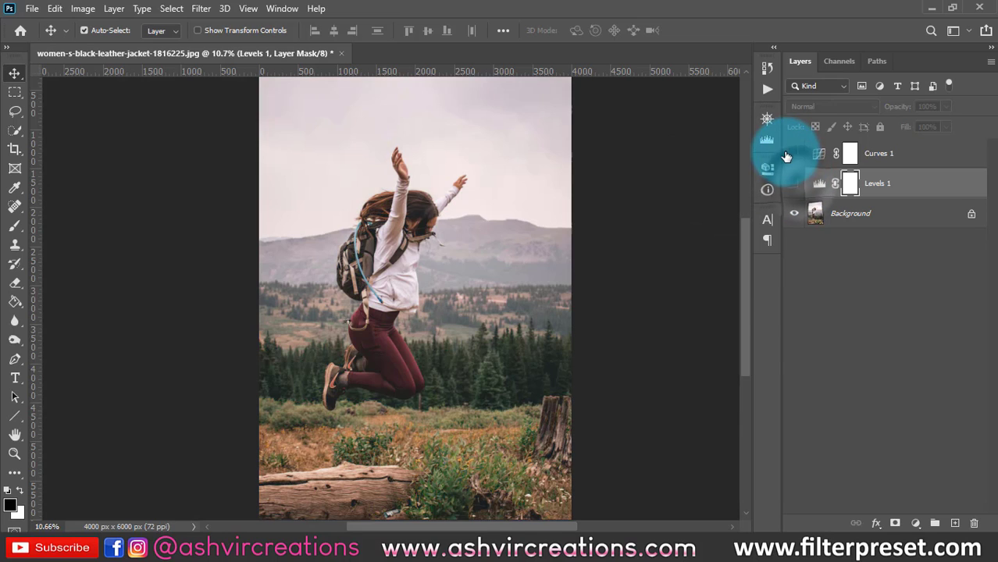
click(794, 153)
double_click(817, 155)
- Switch Curves 1 to the Red channel and raise its curve in the shadows and slightly in the highlights
click(603, 227)
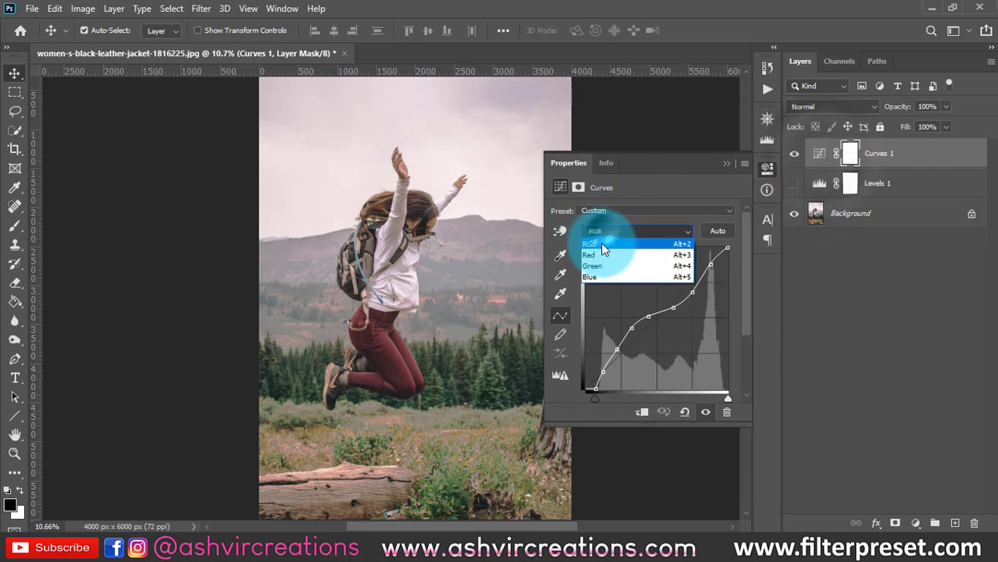
click(601, 254)
mouse_move(606, 358)
mouse_down()
mouse_move(606, 345)
mouse_move(613, 354)
mouse_up()
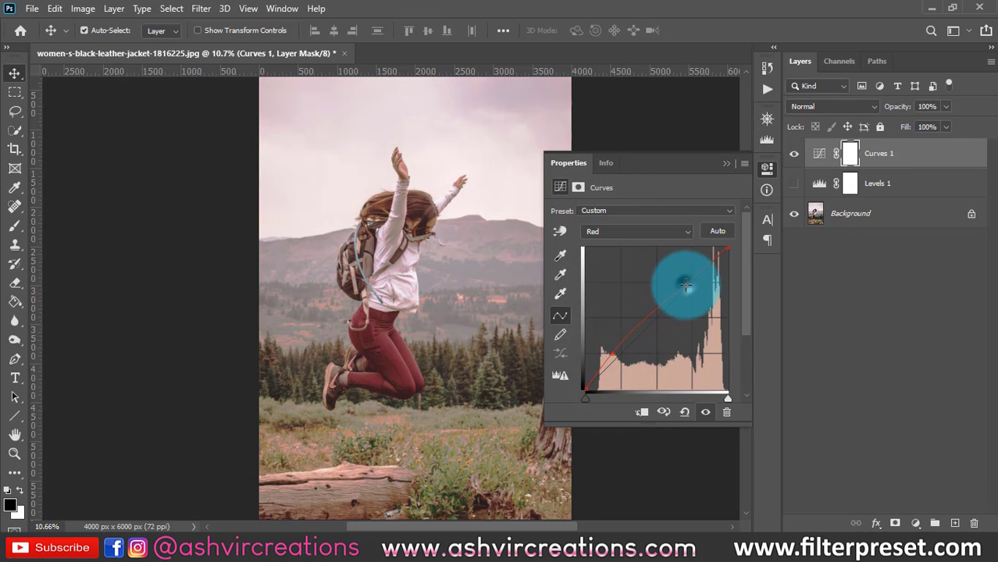
drag(687, 284, 689, 283)
- Switch Curves 1 to the Green channel, anchor its curve in the shadows just below the diagonal and raise the highlights
click(632, 234)
click(631, 254)
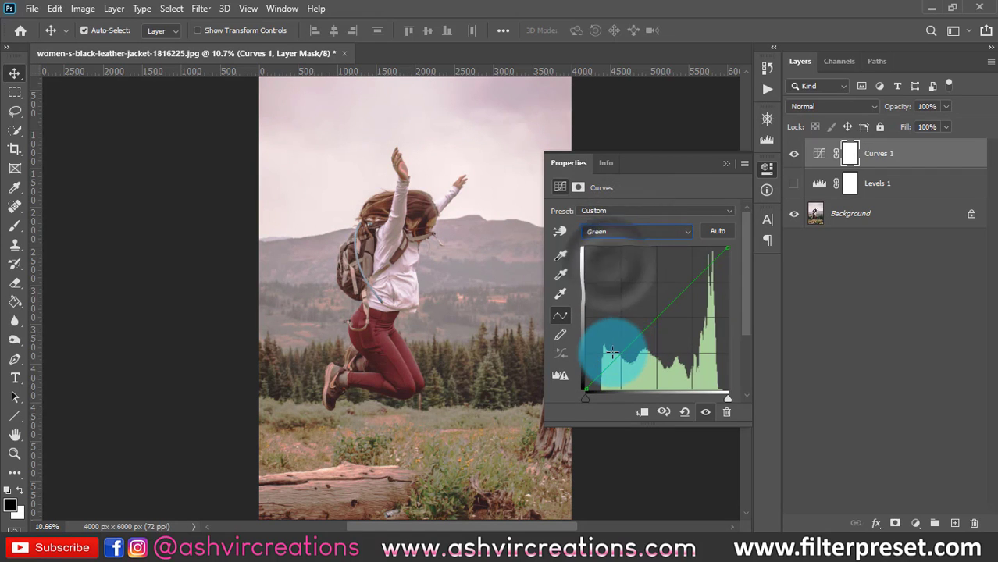
mouse_move(606, 352)
mouse_down()
mouse_move(631, 348)
mouse_move(622, 356)
mouse_up()
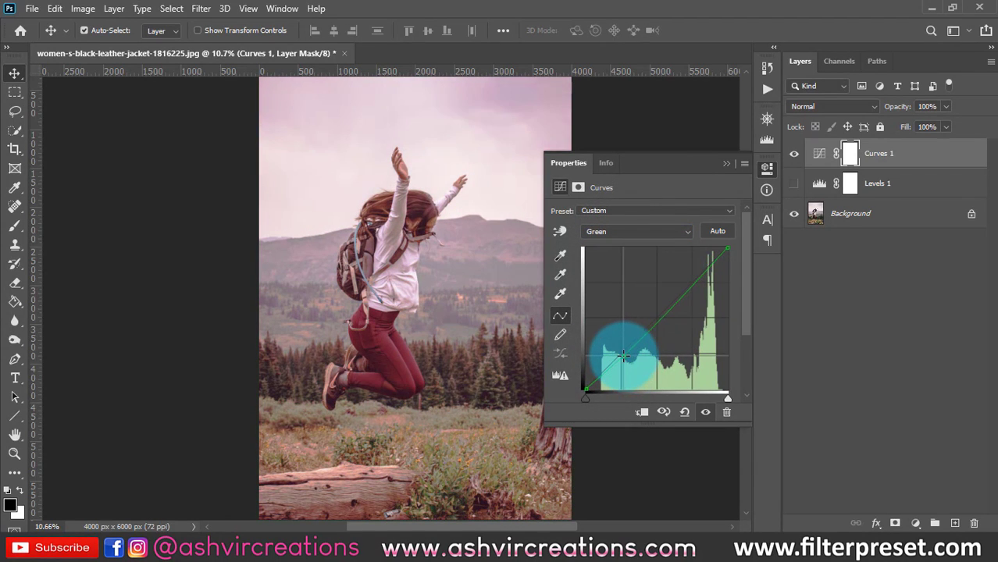
drag(679, 317, 684, 282)
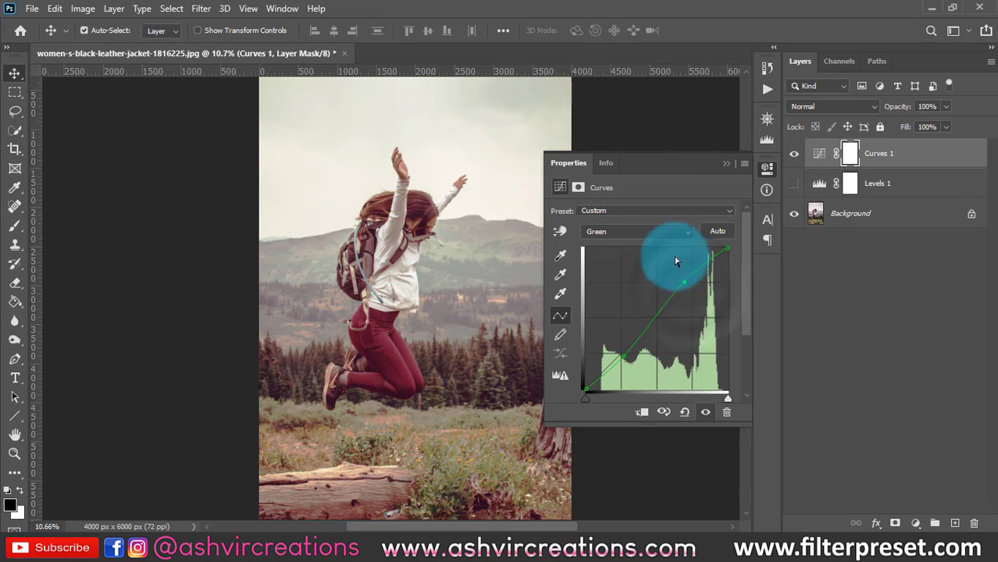
- Switch Curves 1 to the Blue channel, lift its curve in the shadows and lower it slightly in the highlights
click(639, 231)
click(620, 277)
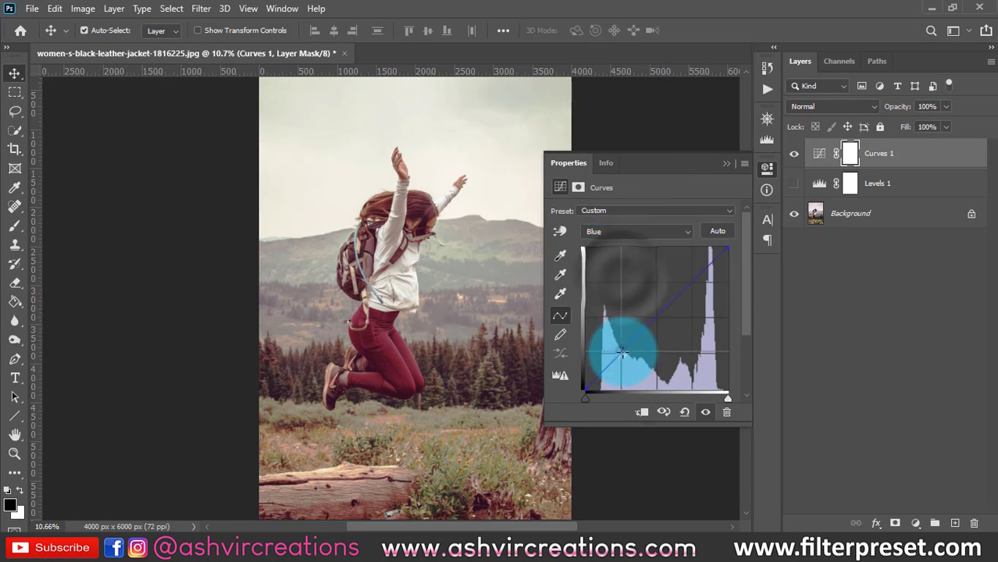
drag(625, 358, 624, 359)
drag(686, 293, 684, 279)
drag(624, 360, 617, 350)
drag(680, 290, 695, 286)
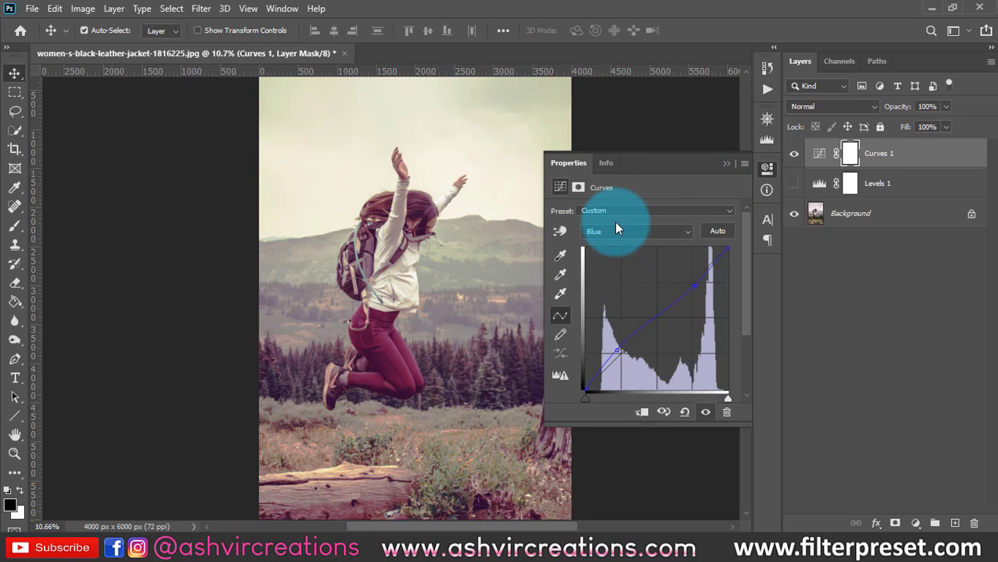
click(726, 163)
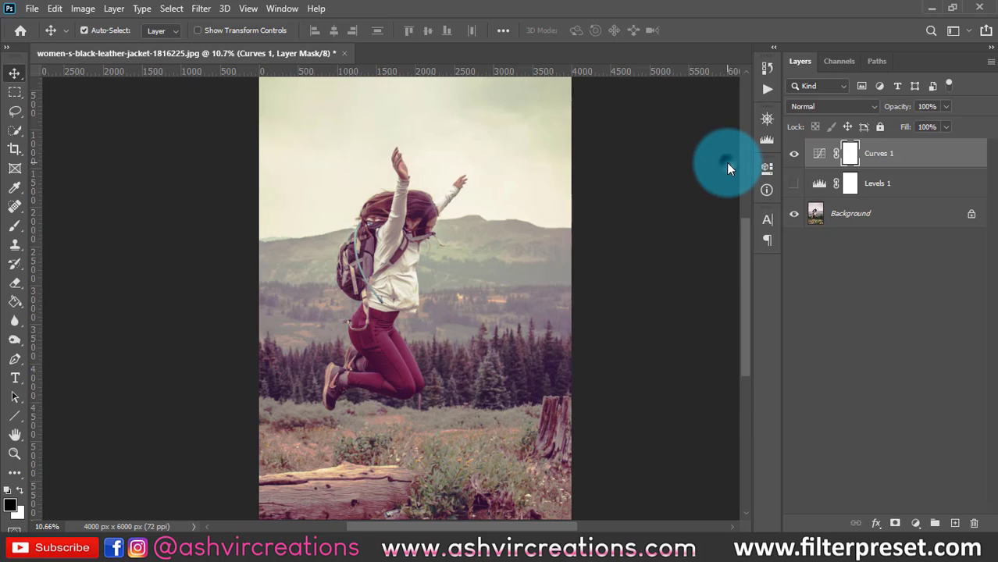
- Compare the Levels 1 and Curves 1 corrections on the whole photo, ending with only Curves 1 shown above the background
scroll(574, 250, down, 1)
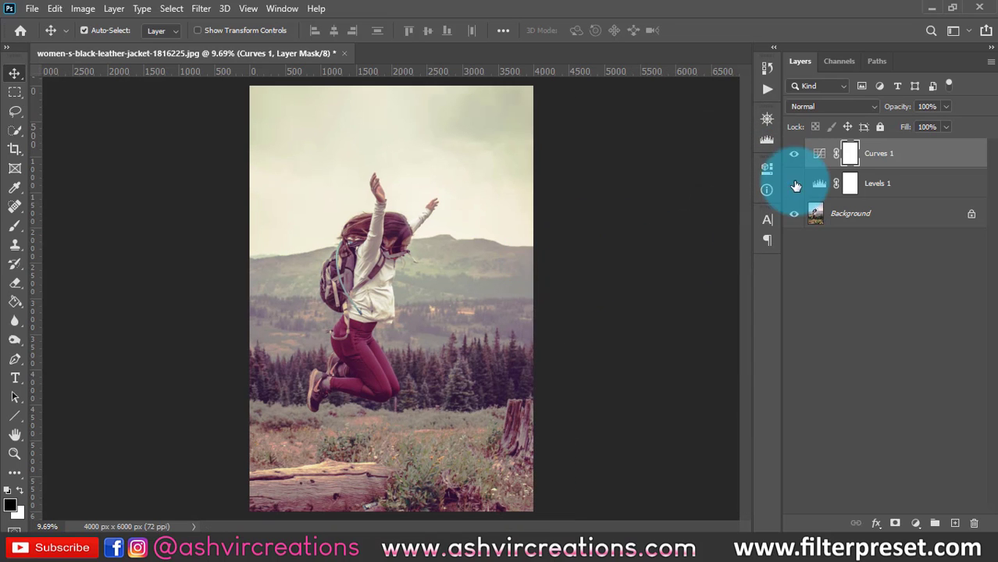
click(792, 154)
click(794, 183)
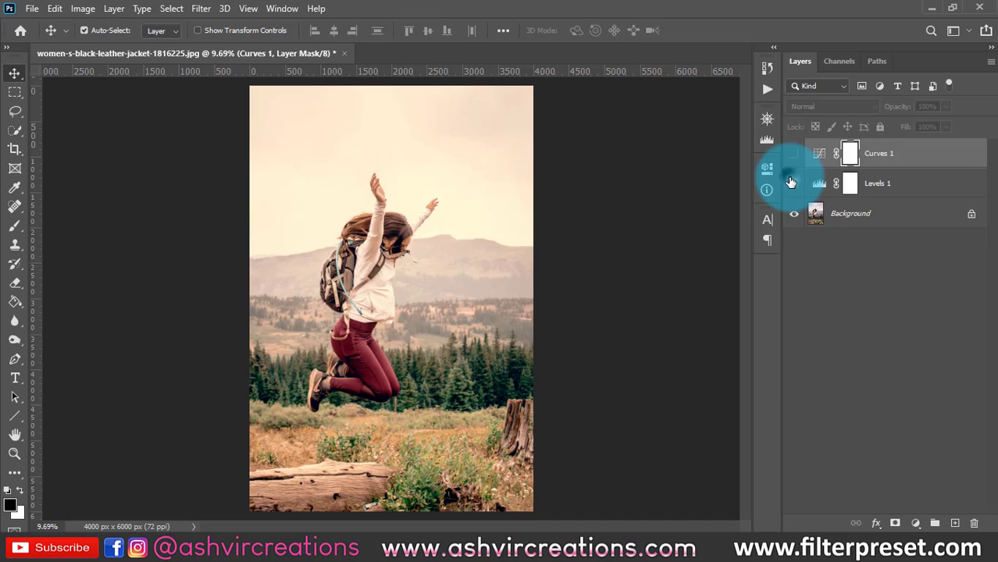
click(791, 182)
click(794, 154)
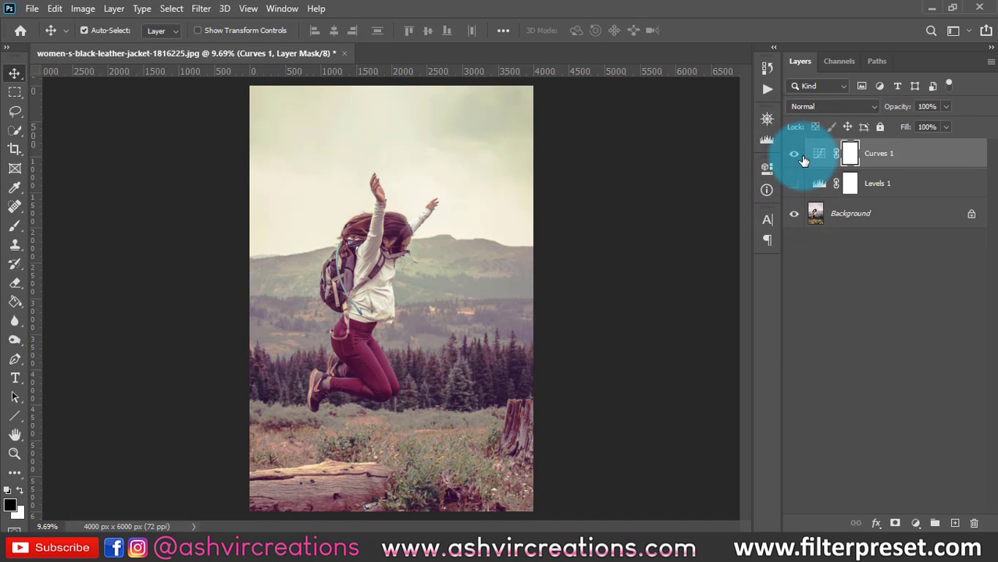